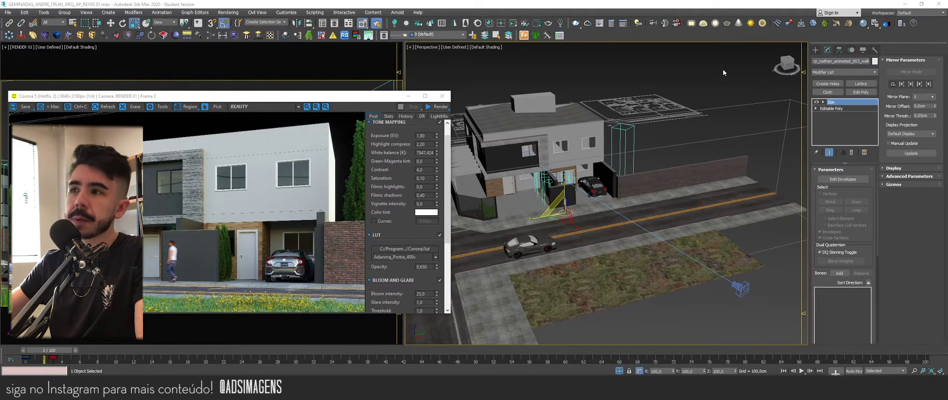
Close the Corona frame buffer, select Line002, and switch to the 'VOO DE DRONE' photo folder
{"action": "left_click", "coordinate": [438, 97]}
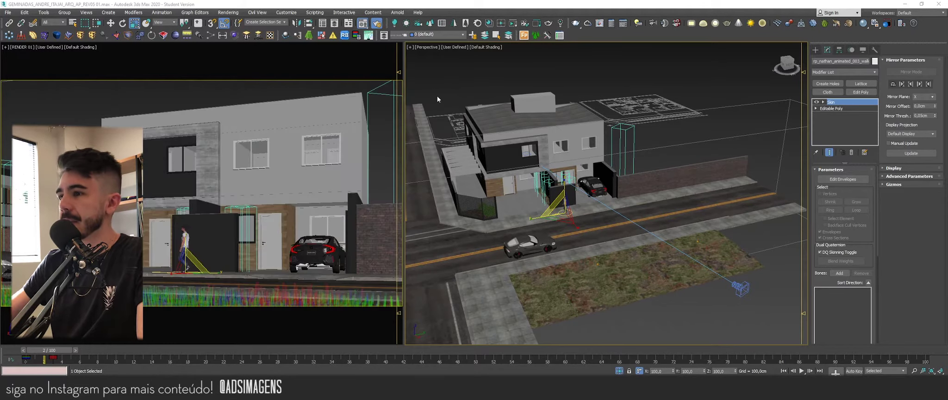
{"action": "left_click", "coordinate": [528, 198]}
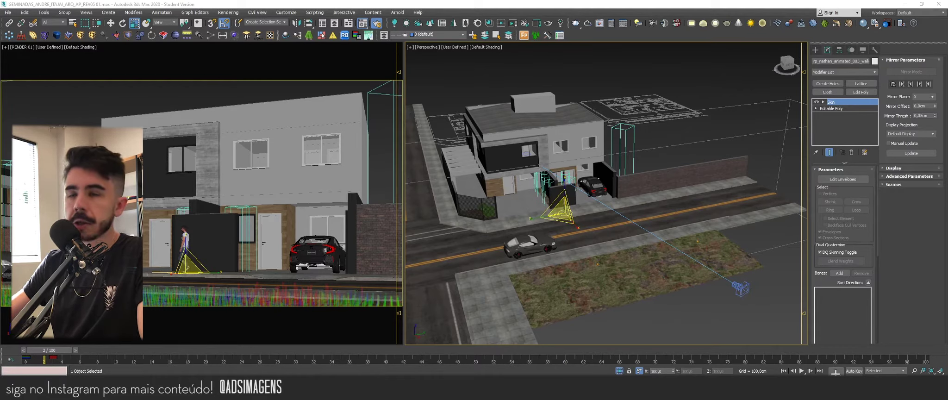
{"action": "key", "text": "alt+Tab"}
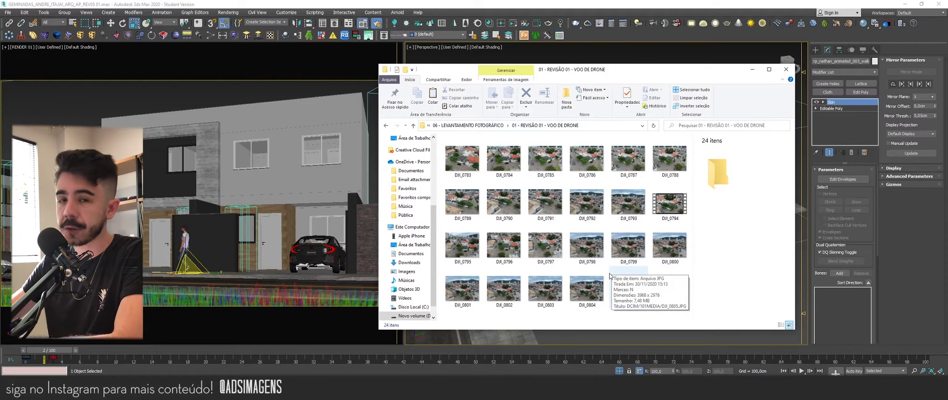
Open DJI_0804.JPG in Photos, browse and zoom the nearby drone shots, then return to DJI_0804
{"action": "double_click", "coordinate": [587, 288]}
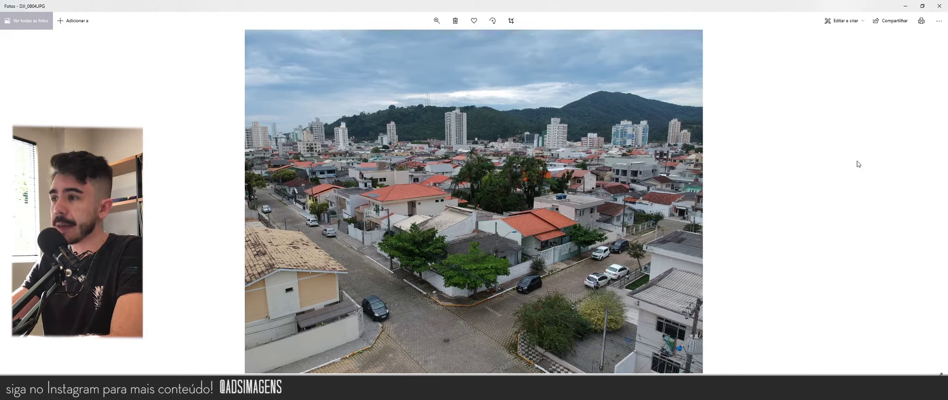
{"action": "key", "text": "Left"}
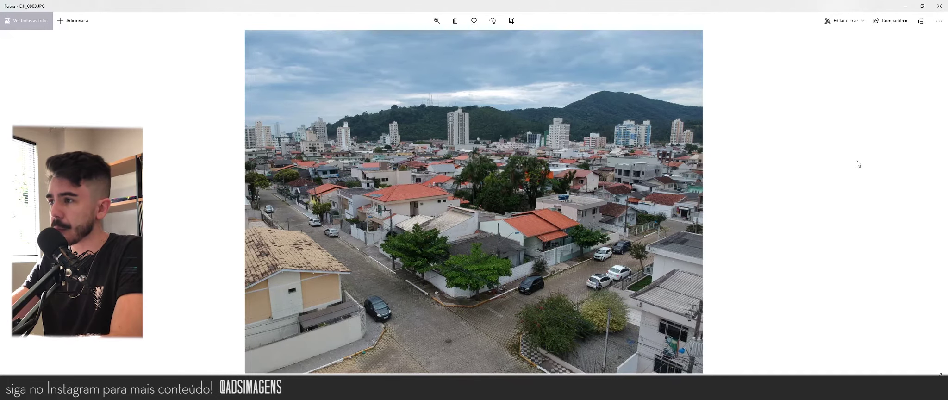
{"action": "key", "text": "Left"}
{"action": "key", "text": "Left"}
{"action": "key", "text": "Left"}
{"action": "key", "text": "Left"}
{"action": "key", "text": "Left"}
{"action": "key", "text": "Left"}
{"action": "key", "text": "Left"}
{"action": "key", "text": "Left"}
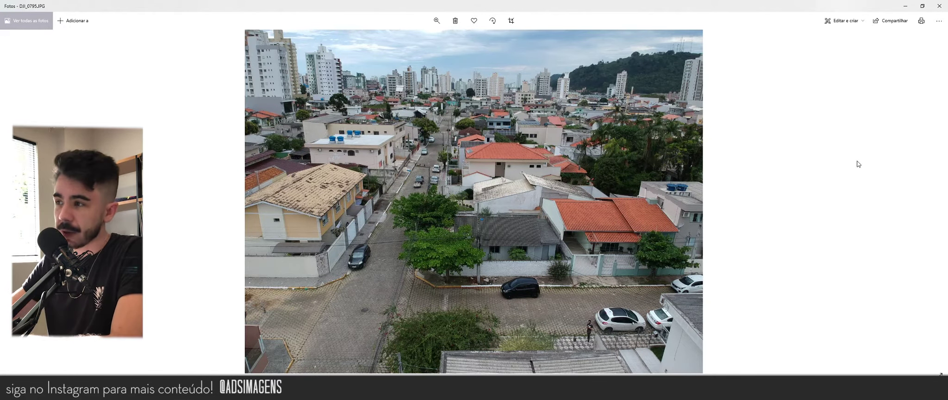
{"action": "scroll", "coordinate": [690, 306], "scroll_direction": "up", "scroll_amount": 5}
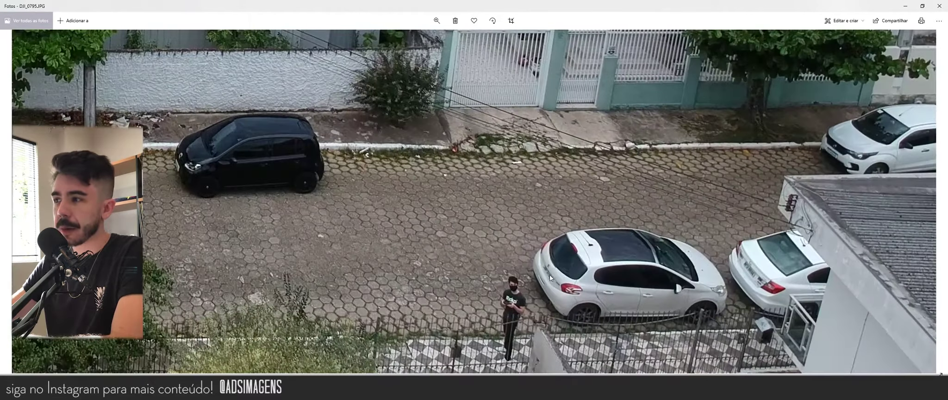
{"action": "scroll", "coordinate": [458, 203], "scroll_direction": "down", "scroll_amount": 5}
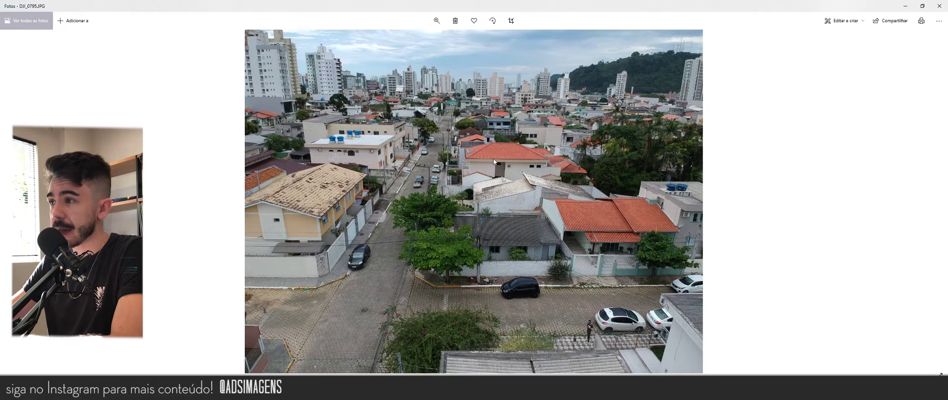
{"action": "key", "text": "Right"}
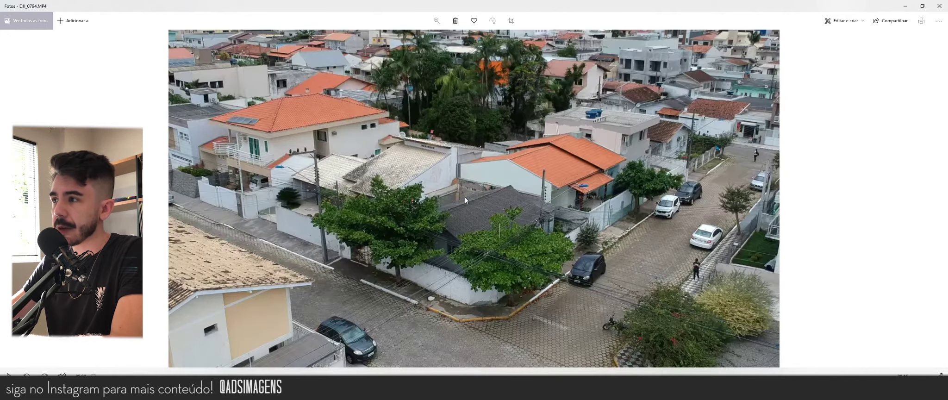
{"action": "key", "text": "Right"}
{"action": "key", "text": "Right"}
{"action": "key", "text": "Right"}
{"action": "key", "text": "Right"}
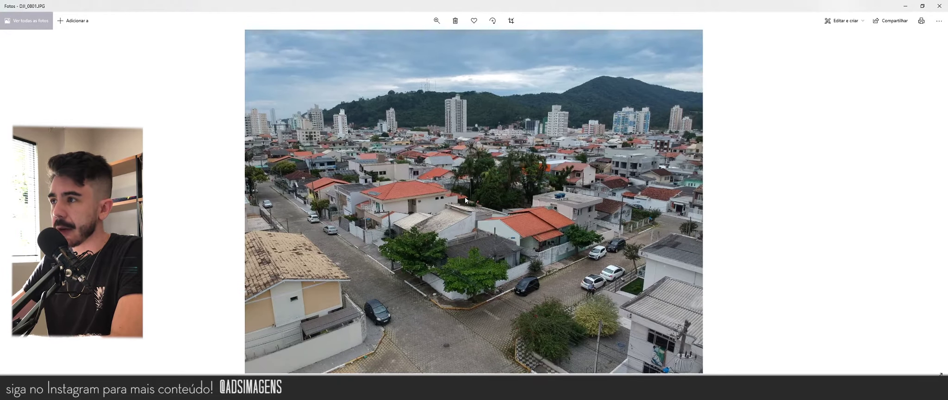
{"action": "key", "text": "Right"}
{"action": "key", "text": "Right"}
{"action": "key", "text": "Right"}
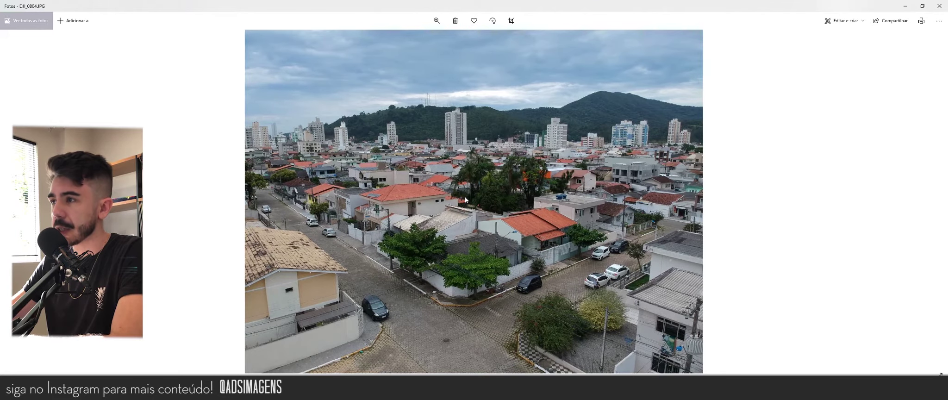
{"action": "key", "text": "Right"}
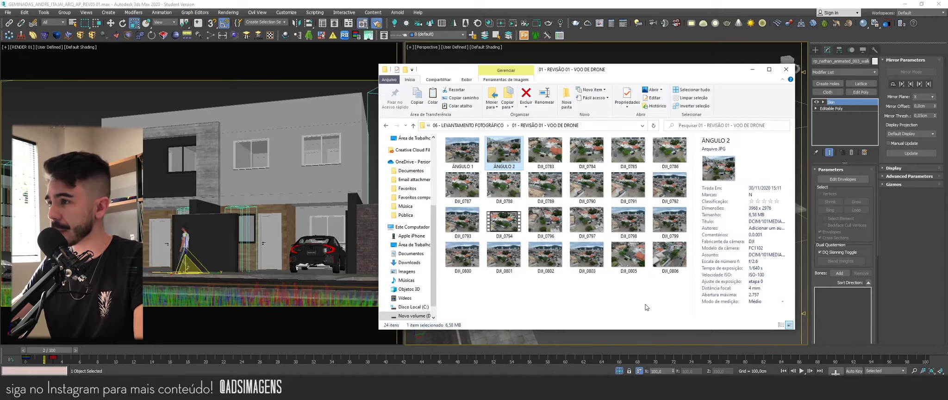
Switch from File Explorer back to the 3ds Max street scene
{"action": "key", "text": "alt+Tab"}
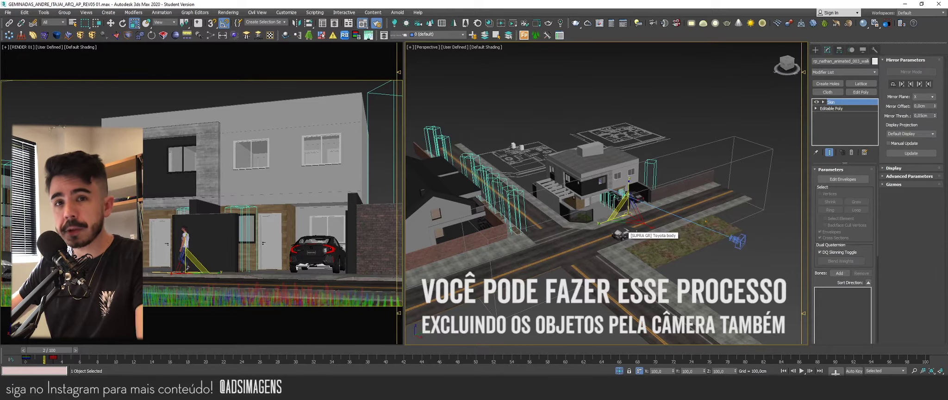
Window-select the neighbouring buildings and street objects and hide them
{"action": "middle_click_drag", "start_coordinate": [604, 194], "coordinate": [605, 224], "text": "alt"}
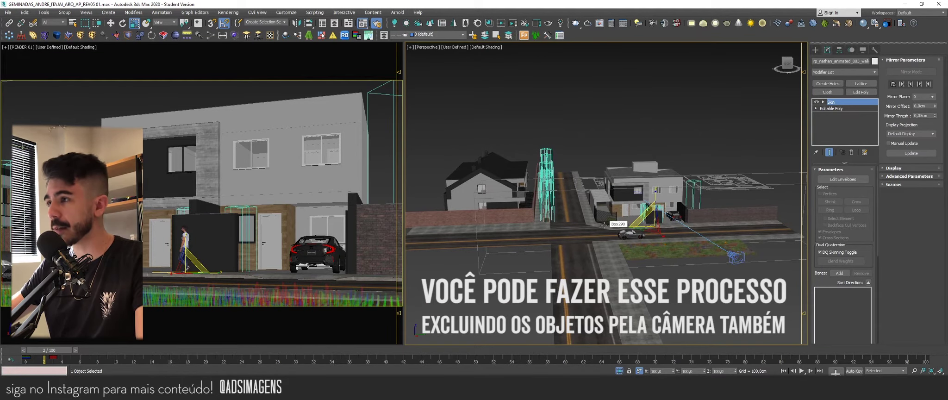
{"action": "middle_click_drag", "start_coordinate": [604, 225], "coordinate": [599, 196], "text": "alt"}
{"action": "right_click", "coordinate": [598, 196]}
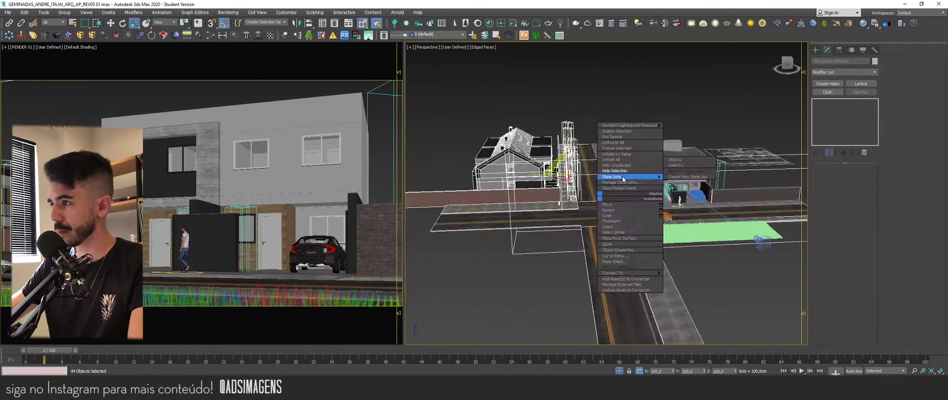
{"action": "scroll", "coordinate": [583, 181], "scroll_direction": "up", "scroll_amount": 5}
{"action": "scroll", "coordinate": [583, 181], "scroll_direction": "down", "scroll_amount": 8}
{"action": "scroll", "coordinate": [582, 180], "scroll_direction": "up", "scroll_amount": 5}
{"action": "scroll", "coordinate": [672, 168], "scroll_direction": "up", "scroll_amount": 3}
{"action": "right_click", "coordinate": [672, 168]}
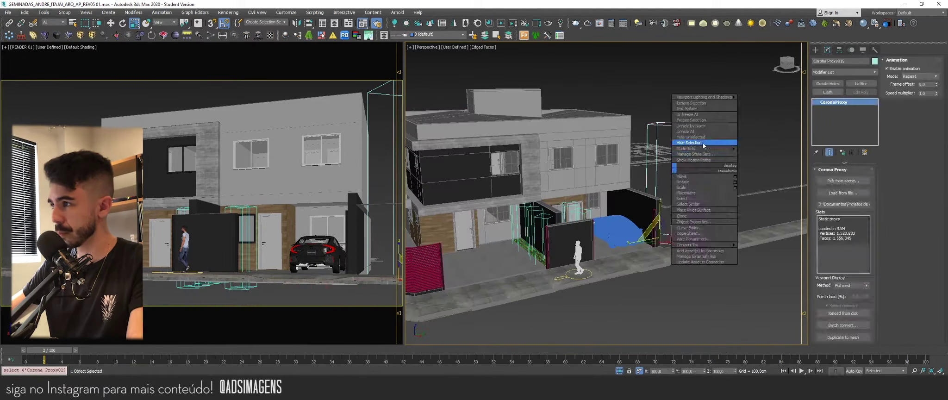
{"action": "left_click", "coordinate": [702, 142]}
{"action": "scroll", "coordinate": [681, 173], "scroll_direction": "down", "scroll_amount": 4}
{"action": "key", "text": "F4"}
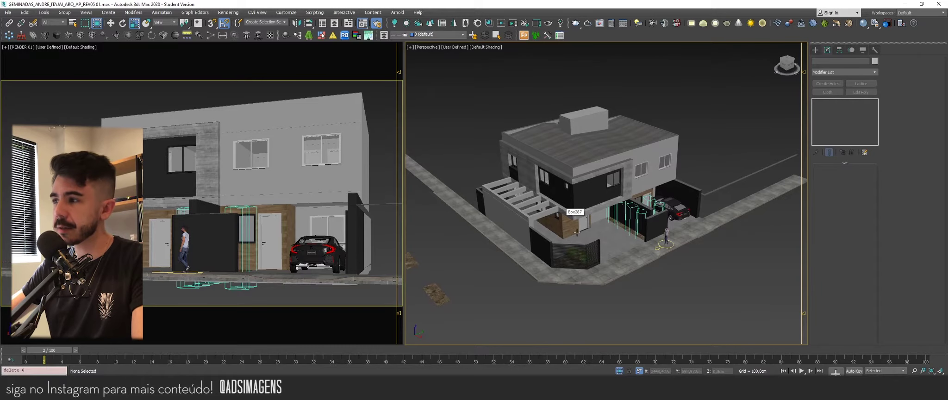
{"action": "scroll", "coordinate": [577, 232], "scroll_direction": "up", "scroll_amount": 3}
{"action": "scroll", "coordinate": [530, 242], "scroll_direction": "up", "scroll_amount": 4}
Orbit and zoom over the soil patch and frame the whole house on its corner lot
{"action": "middle_click_drag", "start_coordinate": [540, 253], "coordinate": [567, 245]}
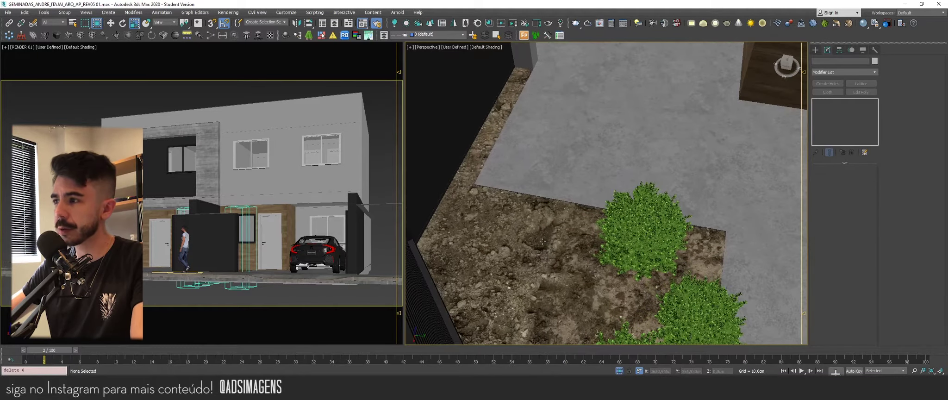
{"action": "scroll", "coordinate": [564, 194], "scroll_direction": "up", "scroll_amount": 2}
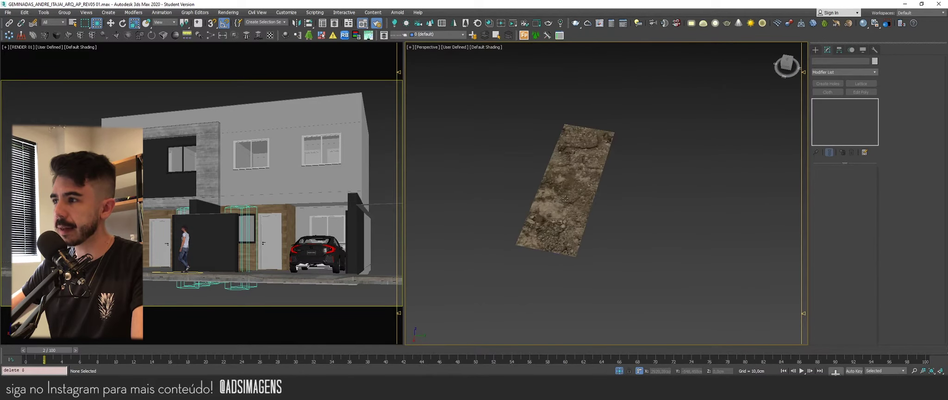
{"action": "scroll", "coordinate": [564, 193], "scroll_direction": "up", "scroll_amount": 3}
{"action": "scroll", "coordinate": [561, 191], "scroll_direction": "up", "scroll_amount": 3}
{"action": "scroll", "coordinate": [561, 191], "scroll_direction": "down", "scroll_amount": 3}
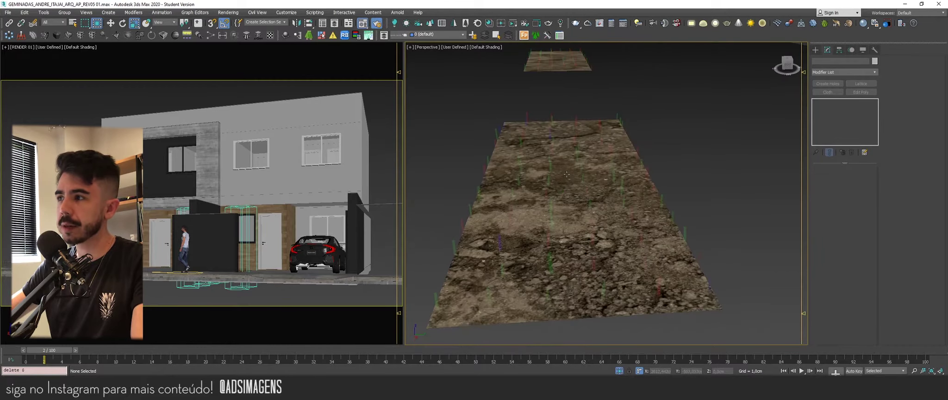
{"action": "middle_click_drag", "start_coordinate": [561, 192], "coordinate": [573, 179], "text": "alt"}
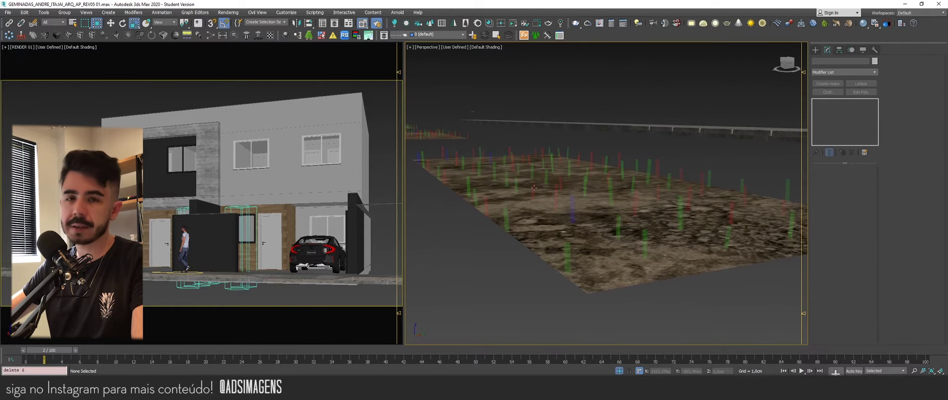
{"action": "mouse_move", "coordinate": [530, 197]}
{"action": "middle_mouse_down", "text": "alt"}
{"action": "mouse_move", "coordinate": [530, 207]}
{"action": "mouse_move", "coordinate": [794, 178]}
{"action": "middle_mouse_up", "text": "alt"}
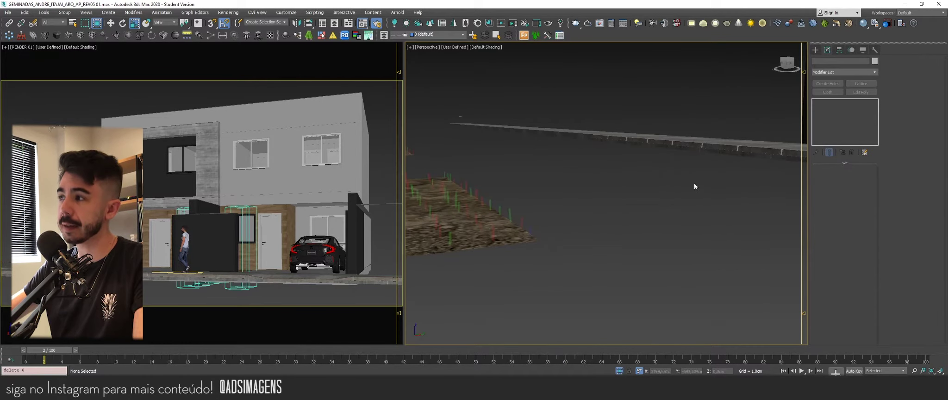
{"action": "key", "text": "z"}
{"action": "scroll", "coordinate": [694, 185], "scroll_direction": "up", "scroll_amount": 10}
{"action": "mouse_move", "coordinate": [592, 244]}
{"action": "middle_mouse_down", "text": "alt"}
{"action": "mouse_move", "coordinate": [617, 305]}
{"action": "mouse_move", "coordinate": [714, 202]}
{"action": "middle_mouse_up", "text": "alt"}
{"action": "scroll", "coordinate": [715, 203], "scroll_direction": "up", "scroll_amount": 5}
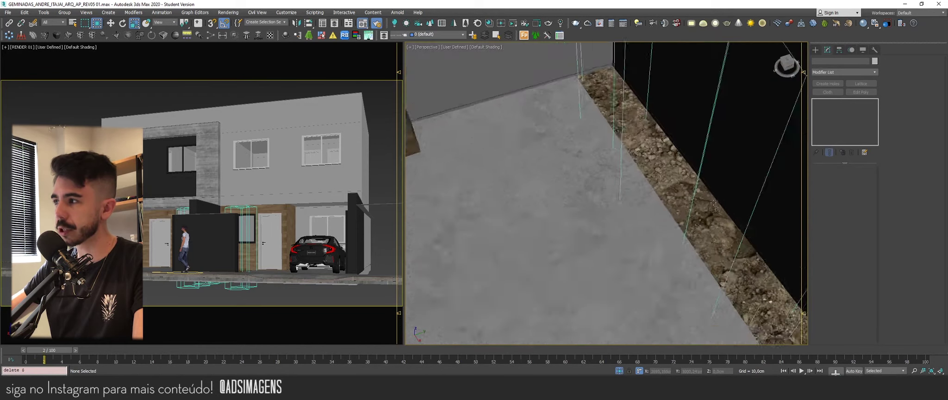
{"action": "scroll", "coordinate": [713, 203], "scroll_direction": "down", "scroll_amount": 3}
{"action": "scroll", "coordinate": [713, 202], "scroll_direction": "down", "scroll_amount": 3}
{"action": "scroll", "coordinate": [713, 202], "scroll_direction": "down", "scroll_amount": 3}
{"action": "mouse_move", "coordinate": [714, 203]}
{"action": "middle_mouse_down"}
{"action": "mouse_move", "coordinate": [632, 228]}
{"action": "mouse_move", "coordinate": [607, 184]}
{"action": "middle_mouse_up"}
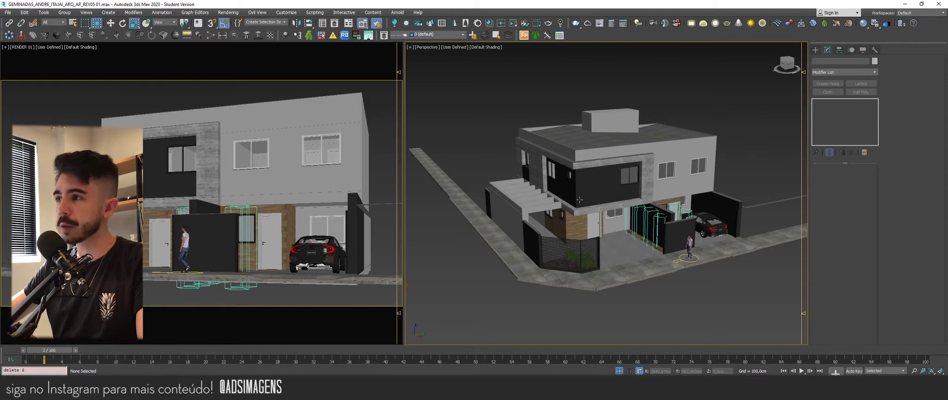
Save a 'RENDER 02 - 03' scene state capturing Layer Assignment and Object Properties
{"action": "left_click", "coordinate": [48, 14]}
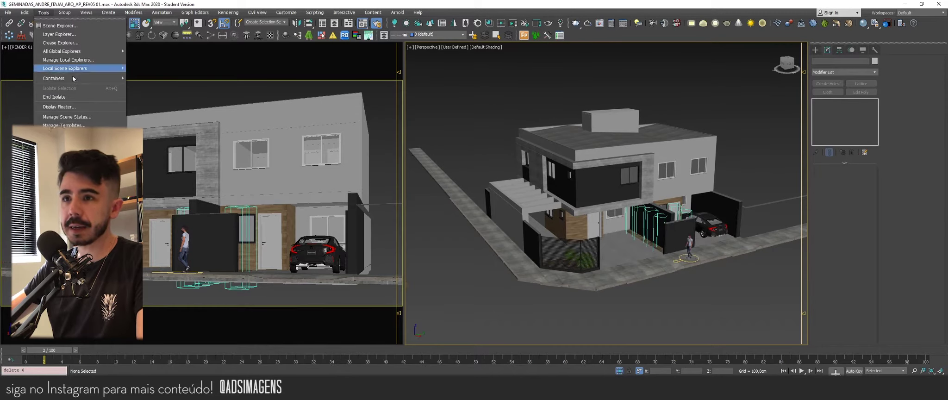
{"action": "left_click", "coordinate": [51, 132]}
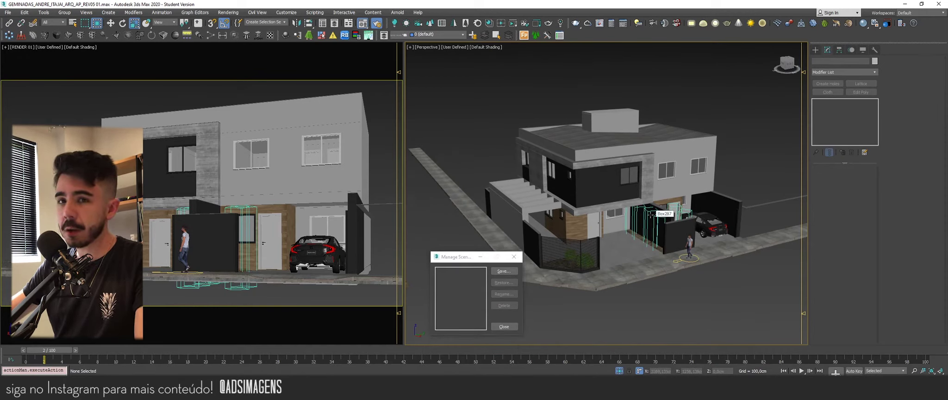
{"action": "left_click", "coordinate": [503, 270]}
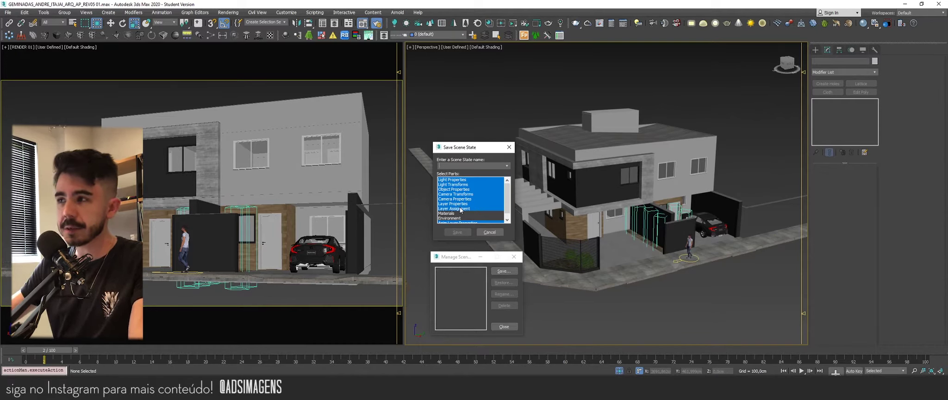
{"action": "left_click", "coordinate": [460, 209]}
{"action": "left_click", "coordinate": [472, 189]}
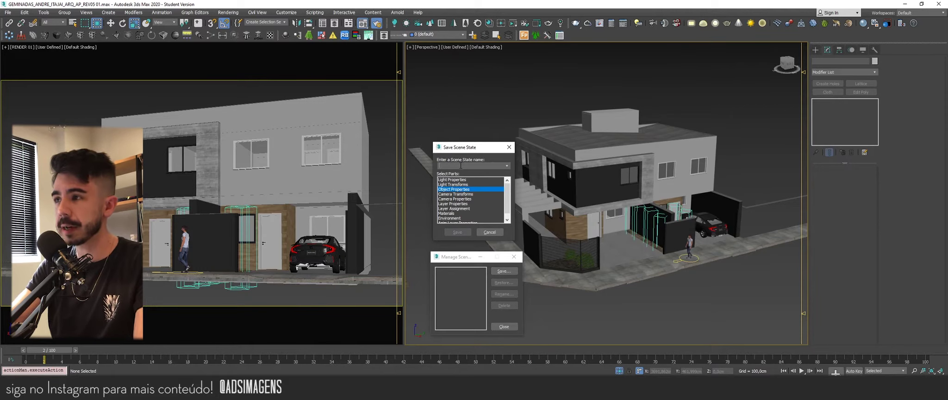
{"action": "type", "text": "RENDER 02 - 03"}
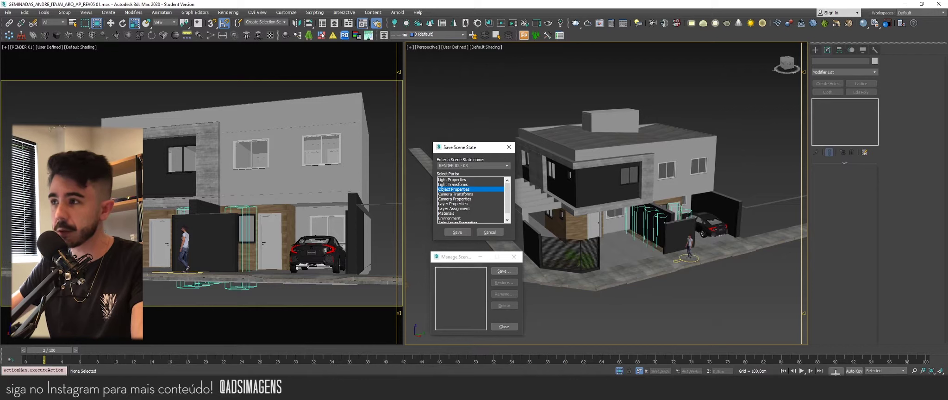
{"action": "left_click", "coordinate": [454, 232]}
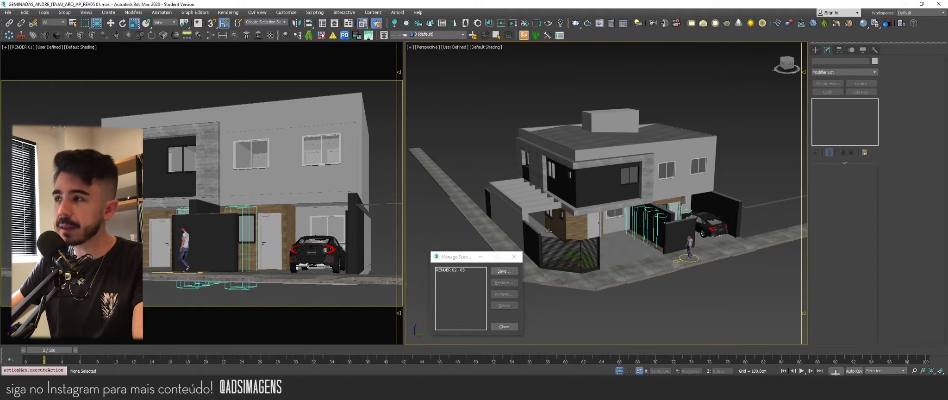
{"action": "scroll", "coordinate": [548, 230], "scroll_direction": "down", "scroll_amount": 3}
{"action": "scroll", "coordinate": [548, 231], "scroll_direction": "down", "scroll_amount": 2}
{"action": "right_click", "coordinate": [578, 190]}
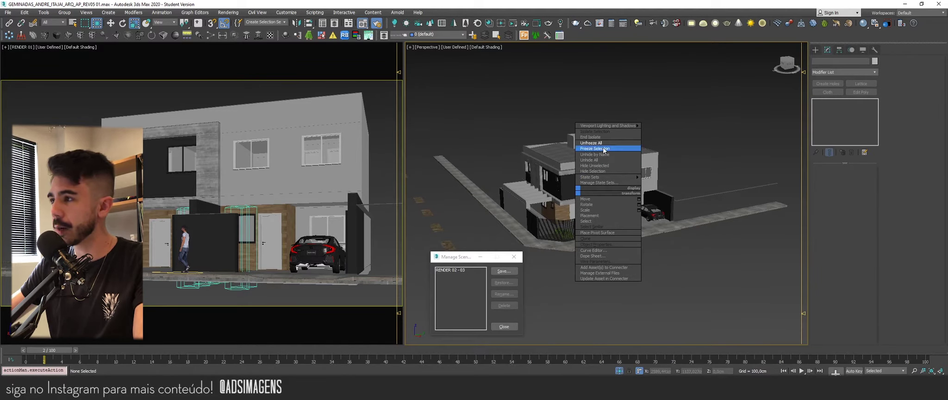
Unhide all objects, then restore the 'RENDER 02 - 03' scene state to hide the surroundings again
{"action": "left_click", "coordinate": [589, 160]}
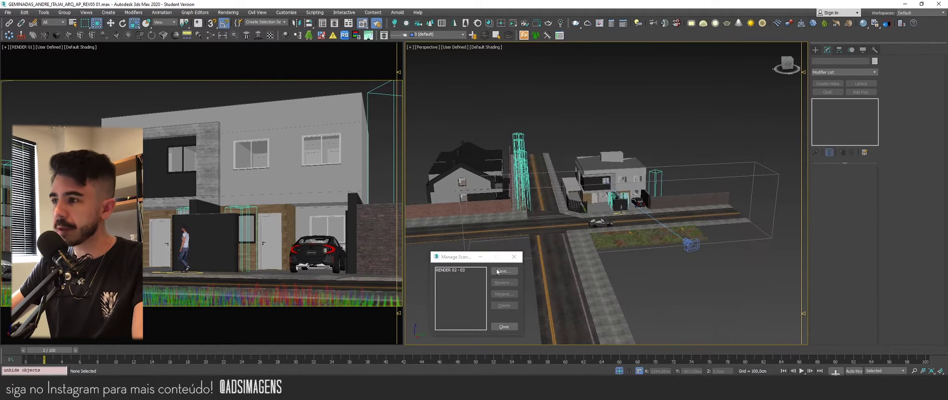
{"action": "left_click", "coordinate": [454, 270]}
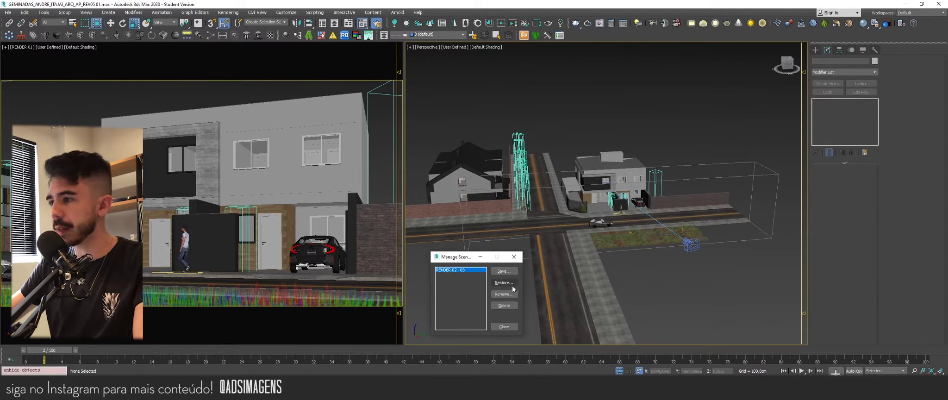
{"action": "left_click", "coordinate": [503, 283]}
{"action": "left_click", "coordinate": [489, 239]}
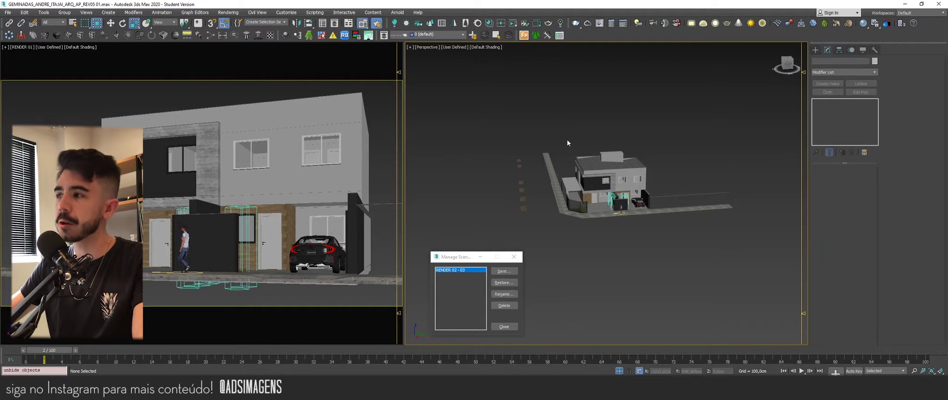
{"action": "scroll", "coordinate": [568, 143], "scroll_direction": "up", "scroll_amount": 2}
{"action": "scroll", "coordinate": [560, 162], "scroll_direction": "up", "scroll_amount": 1}
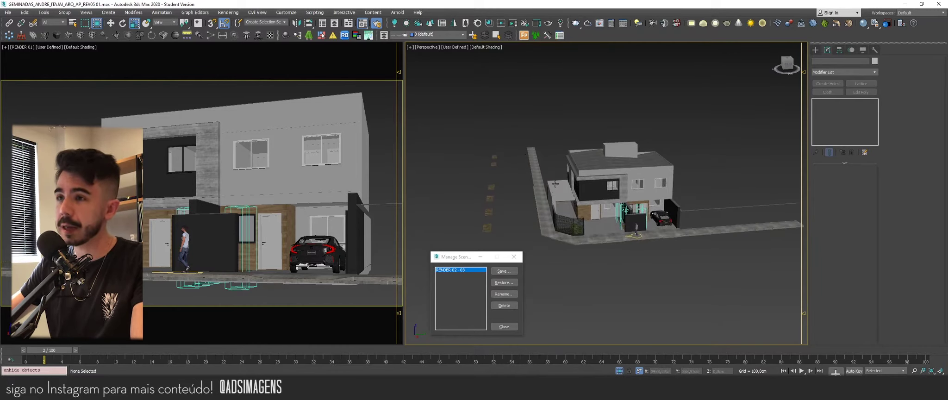
{"action": "middle_click_drag", "start_coordinate": [555, 184], "coordinate": [532, 185], "text": "alt"}
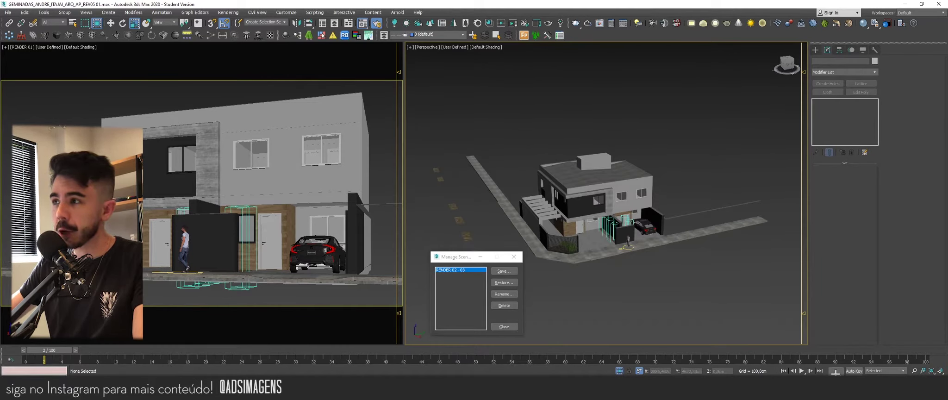
{"action": "key", "text": "F10"}
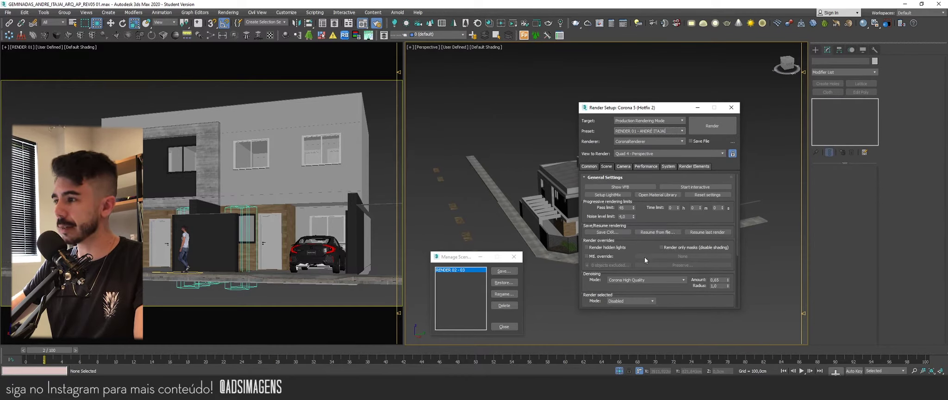
Set the Common output width to 2800 for a 2800 × 2005 render and review the Scene settings
{"action": "left_click_drag", "start_coordinate": [622, 107], "coordinate": [544, 81]}
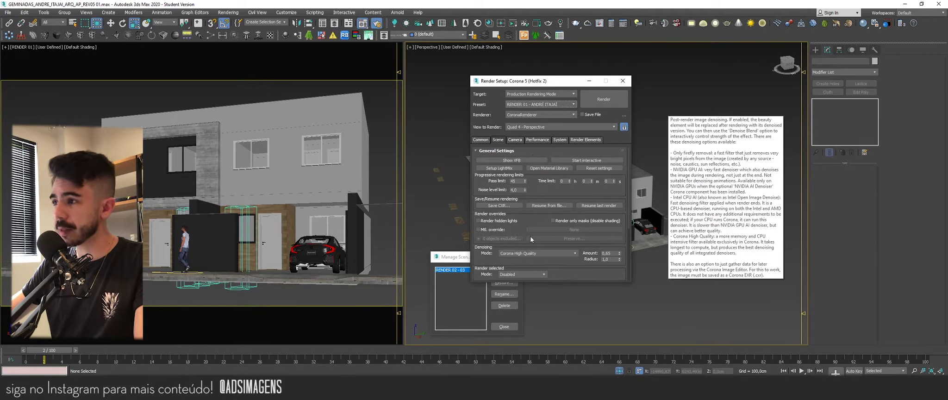
{"action": "left_click", "coordinate": [480, 139]}
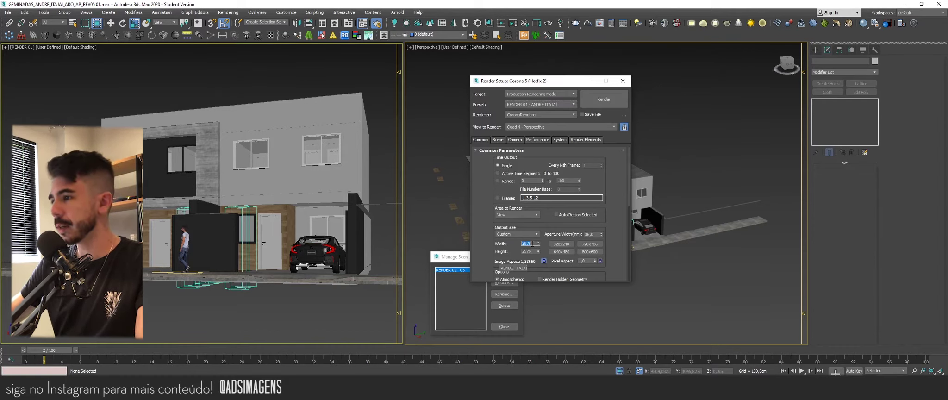
{"action": "double_click", "coordinate": [533, 244]}
{"action": "type", "text": "2800"}
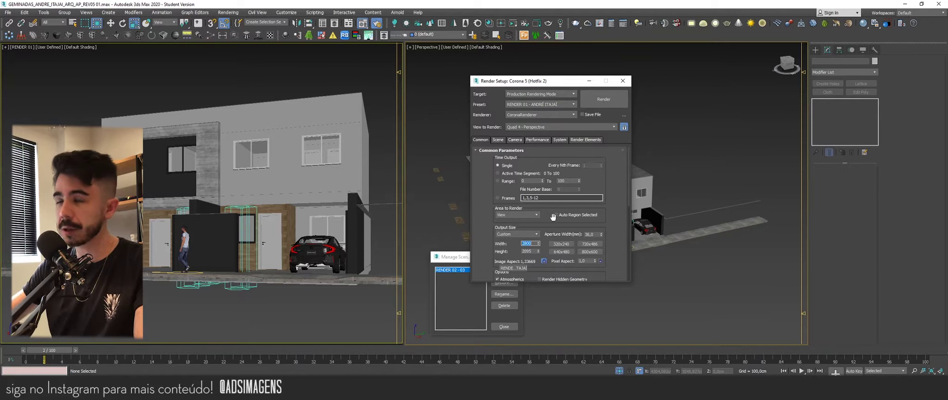
{"action": "left_click", "coordinate": [553, 216]}
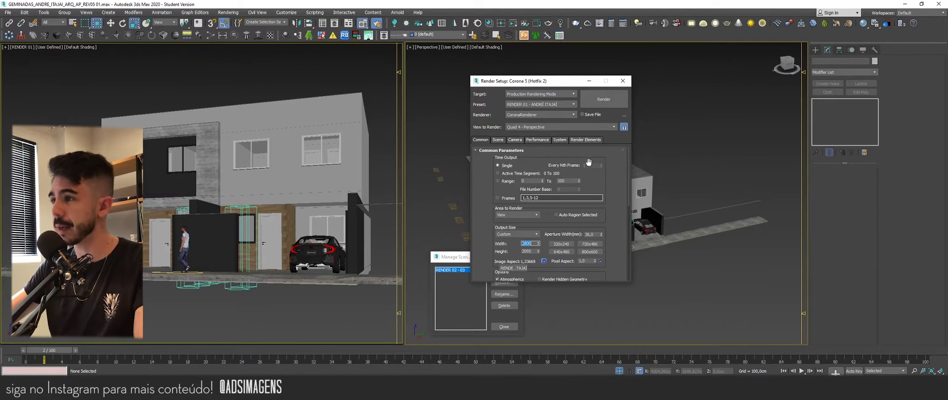
{"action": "left_click", "coordinate": [503, 143]}
{"action": "scroll", "coordinate": [533, 181], "scroll_direction": "down", "scroll_amount": 4}
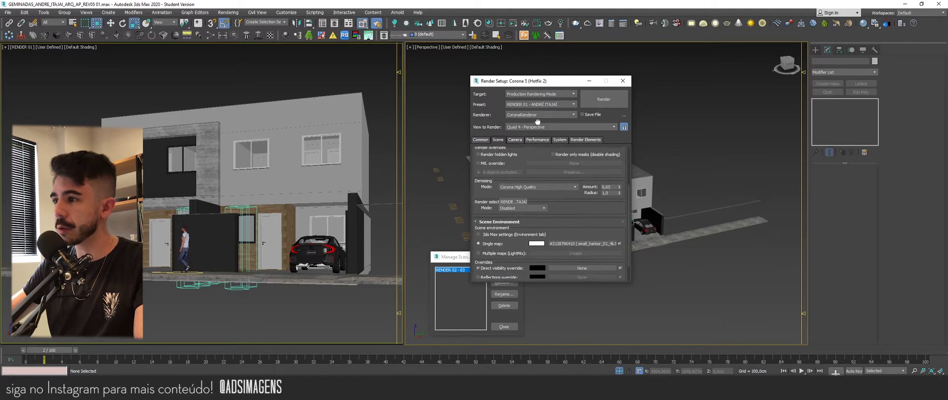
{"action": "scroll", "coordinate": [532, 182], "scroll_direction": "down", "scroll_amount": 2}
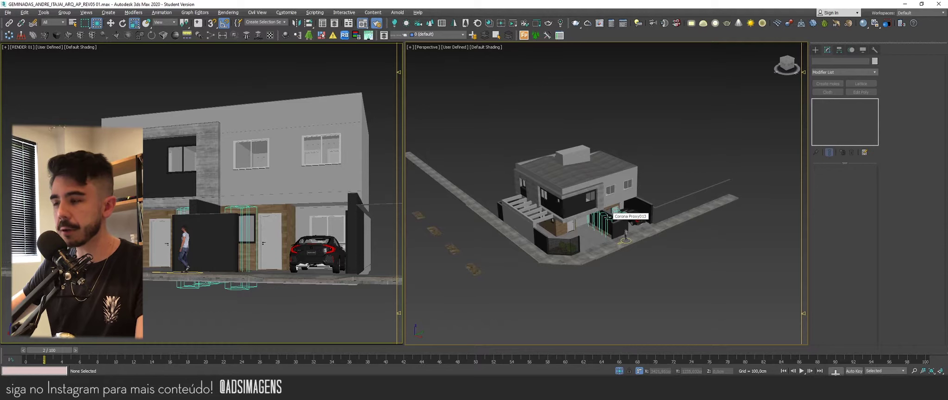
{"action": "key", "text": "alt+b"}
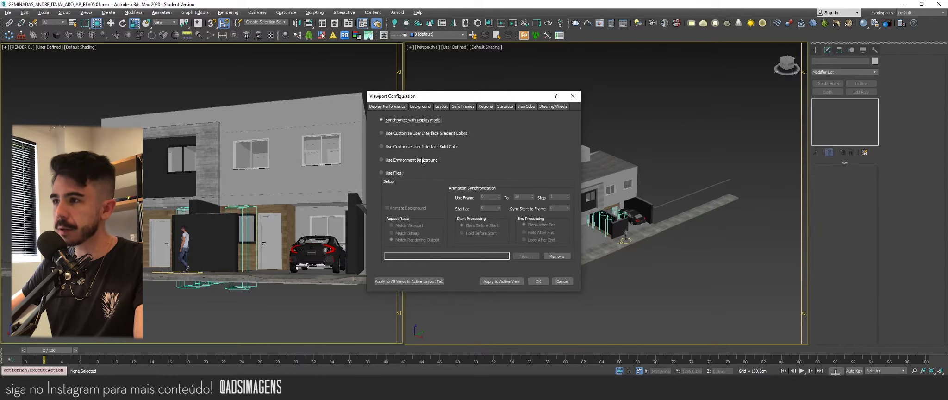
Set the drone photo as the active viewport background and pan the house to match it
{"action": "left_click", "coordinate": [395, 173]}
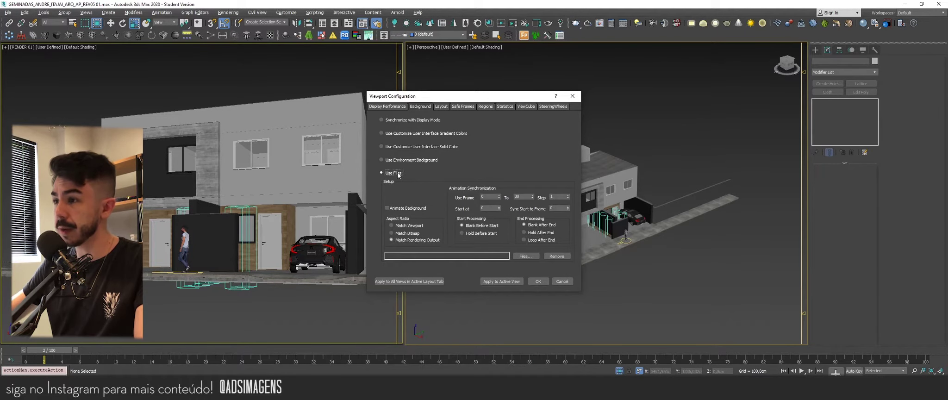
{"action": "left_click", "coordinate": [525, 256]}
{"action": "double_click", "coordinate": [523, 278]}
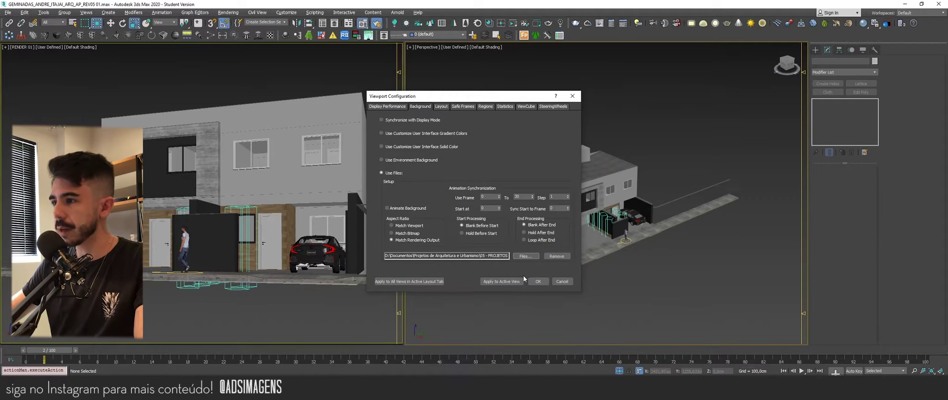
{"action": "left_click", "coordinate": [498, 282]}
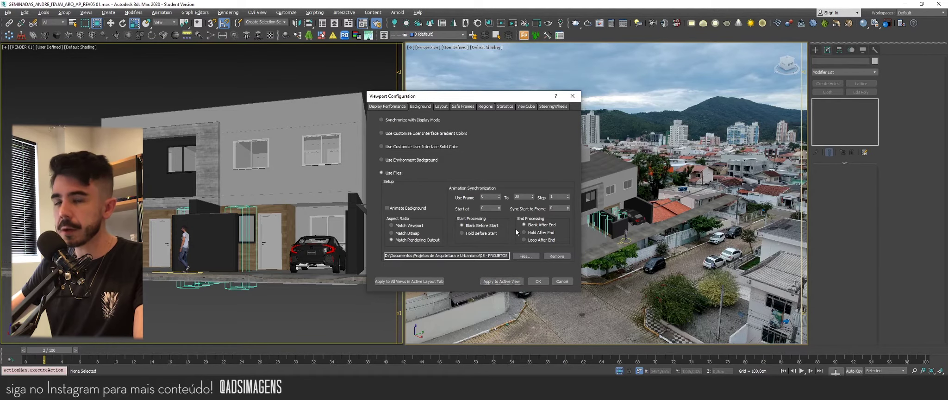
{"action": "left_click", "coordinate": [541, 281]}
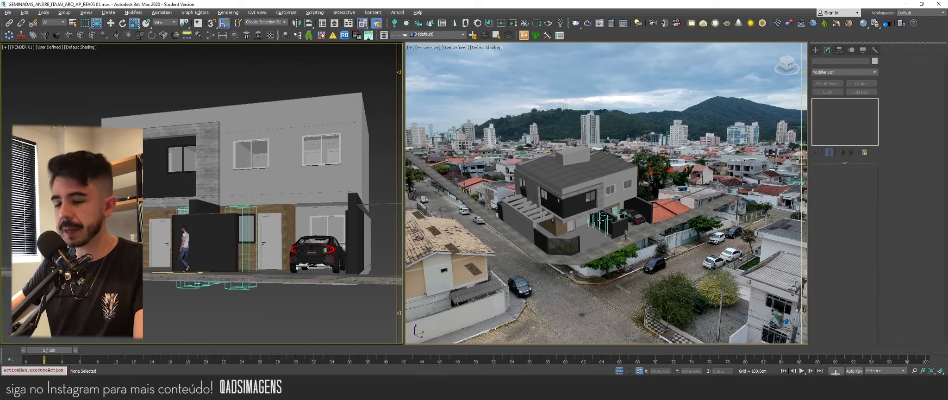
{"action": "mouse_move", "coordinate": [601, 222]}
{"action": "middle_mouse_down"}
{"action": "mouse_move", "coordinate": [619, 238]}
{"action": "mouse_move", "coordinate": [581, 281]}
{"action": "mouse_move", "coordinate": [593, 246]}
{"action": "middle_mouse_up"}
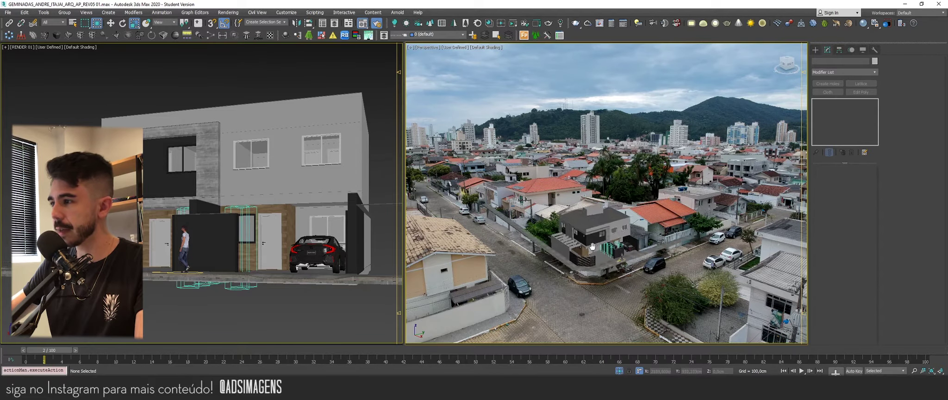
{"action": "scroll", "coordinate": [592, 247], "scroll_direction": "up", "scroll_amount": 5}
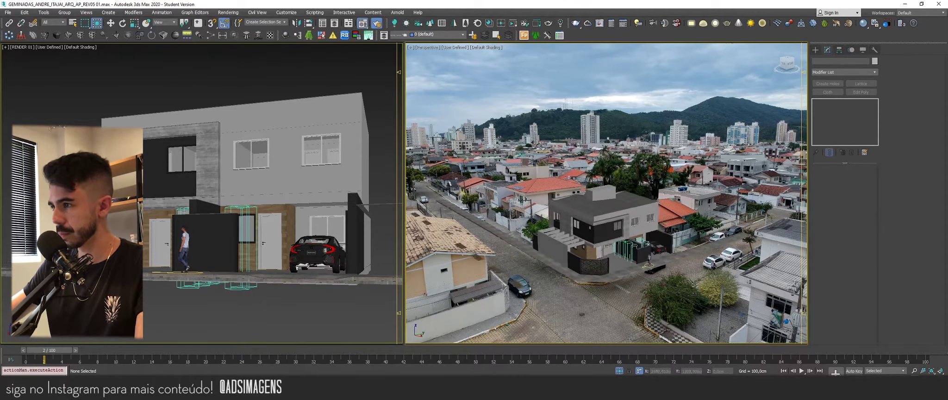
{"action": "middle_click_drag", "start_coordinate": [592, 247], "coordinate": [640, 224]}
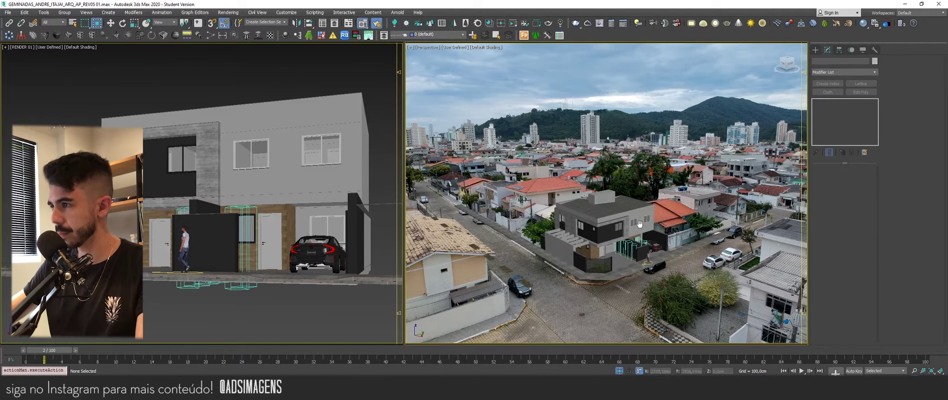
Create camera RENDER 02 from the view and reposition it in the left viewport
{"action": "key", "text": "ctrl+c"}
{"action": "left_click", "coordinate": [23, 46]}
{"action": "left_click", "coordinate": [51, 82]}
{"action": "key", "text": "z"}
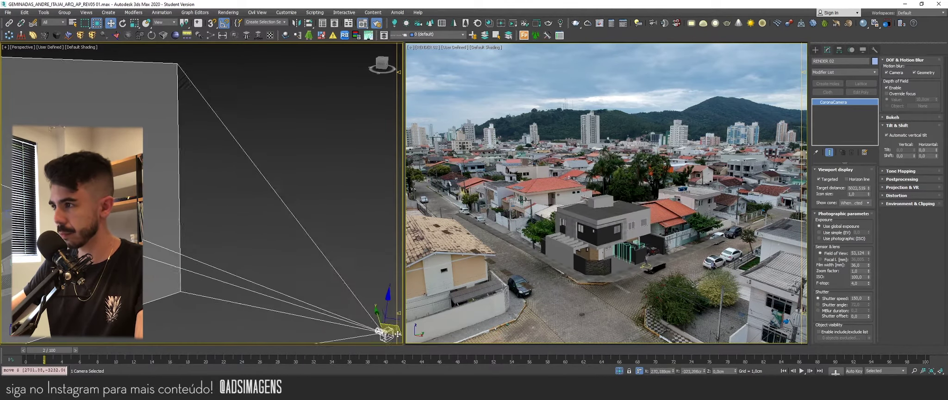
{"action": "left_click_drag", "start_coordinate": [398, 333], "coordinate": [390, 271]}
{"action": "middle_click_drag", "start_coordinate": [390, 271], "coordinate": [255, 190]}
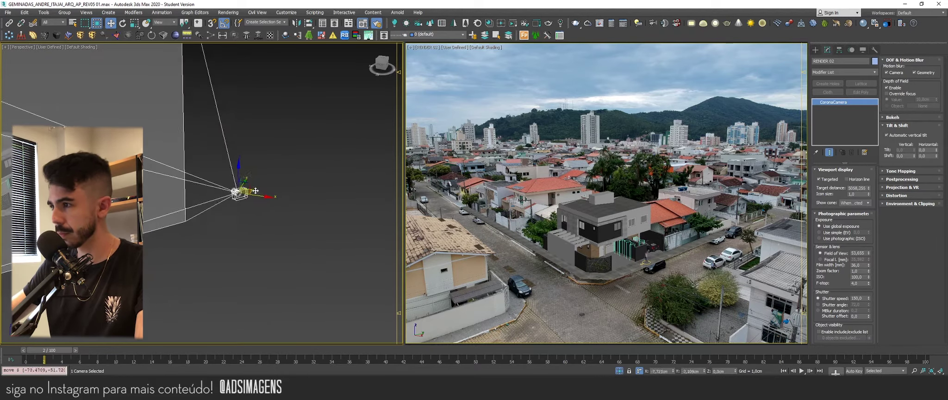
Deselect the camera and save the scene file
{"action": "left_click", "coordinate": [592, 96]}
{"action": "key", "text": "ctrl+s"}
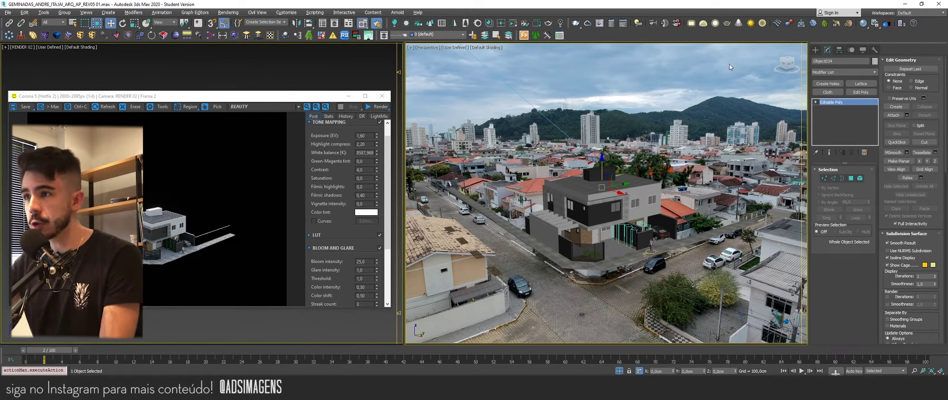
{"action": "left_click_drag", "start_coordinate": [83, 100], "coordinate": [485, 104]}
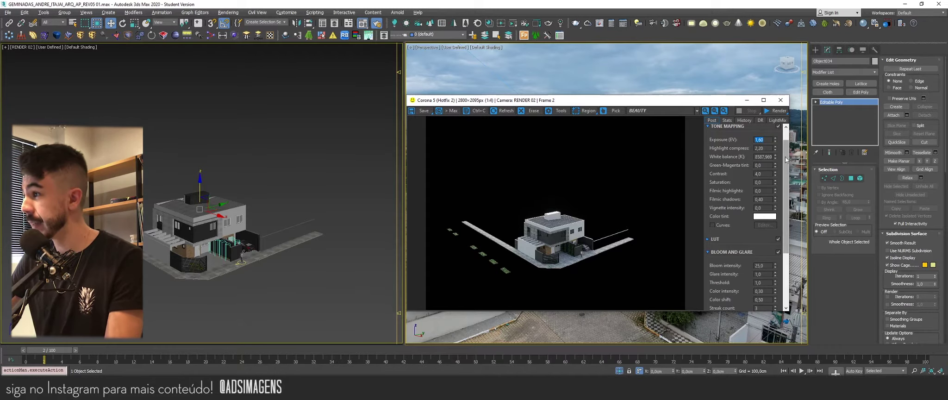
{"action": "left_click_drag", "start_coordinate": [786, 157], "coordinate": [786, 145]}
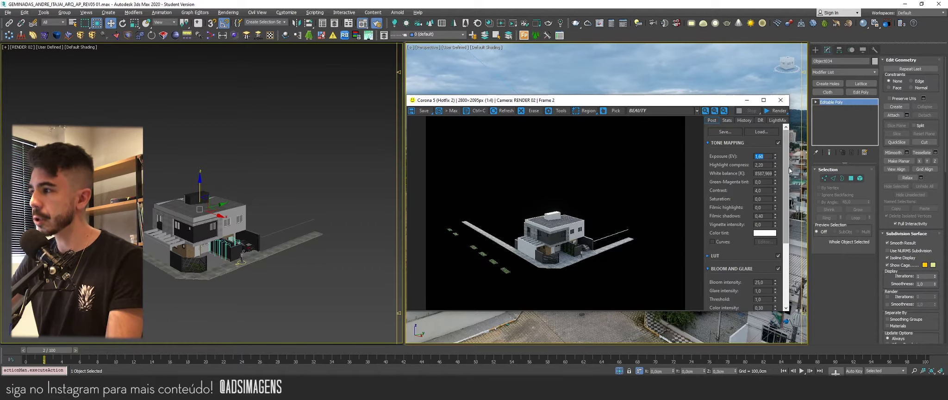
{"action": "left_click_drag", "start_coordinate": [786, 172], "coordinate": [785, 233]}
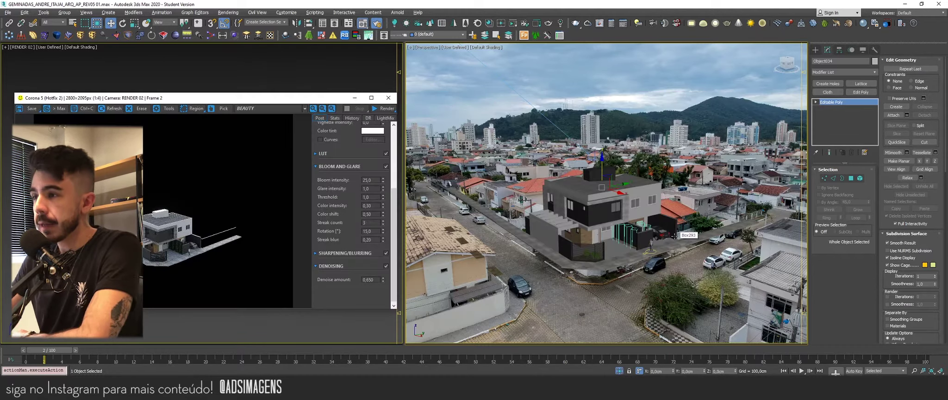
{"action": "left_click_drag", "start_coordinate": [656, 100], "coordinate": [264, 98]}
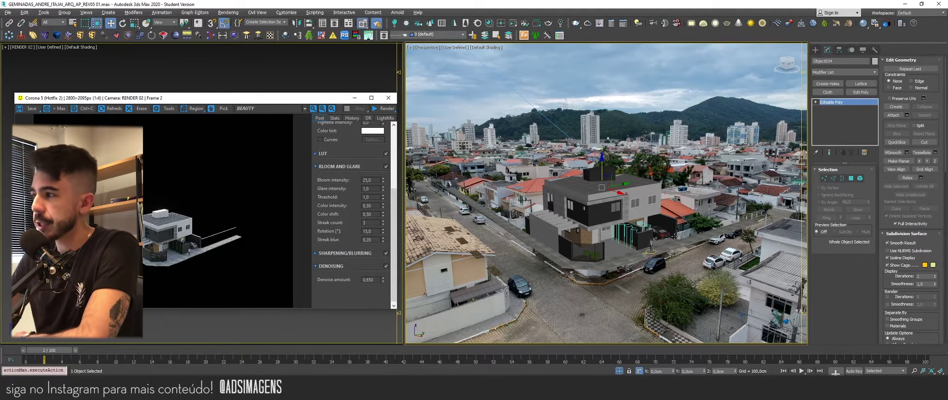
Save the Corona render settings as a RENDER 02 preset, based on the RENDER 01 preset file
{"action": "key", "text": "F10"}
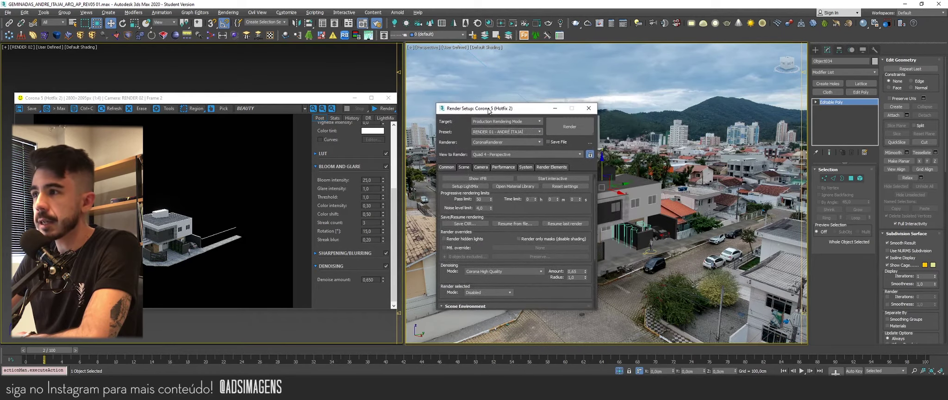
{"action": "left_click", "coordinate": [492, 129]}
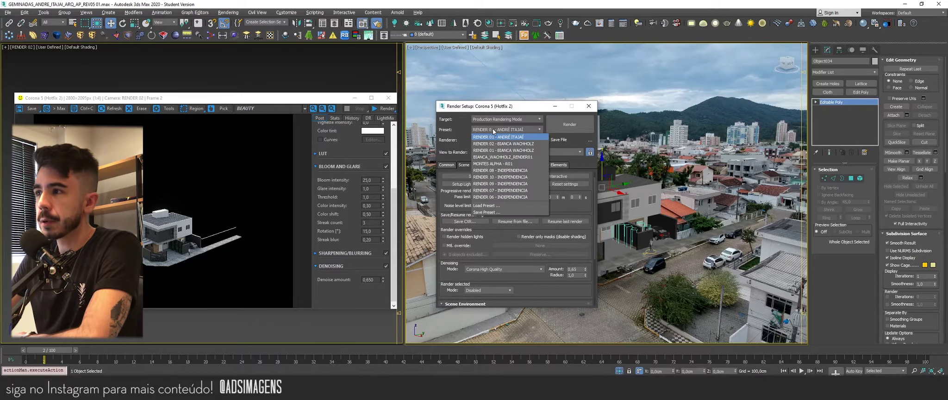
{"action": "left_click", "coordinate": [487, 213]}
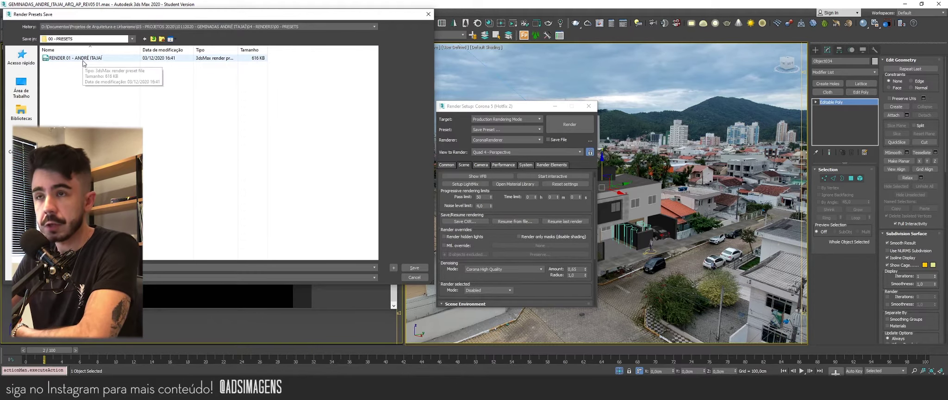
{"action": "left_click", "coordinate": [83, 58]}
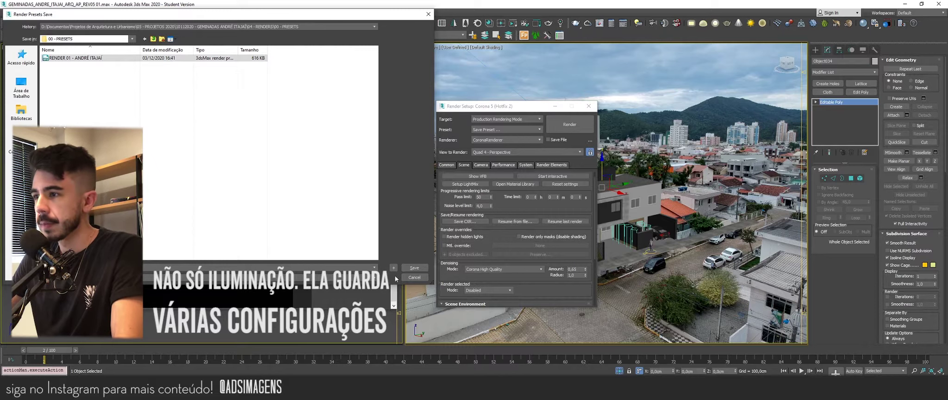
{"action": "left_click", "coordinate": [411, 270]}
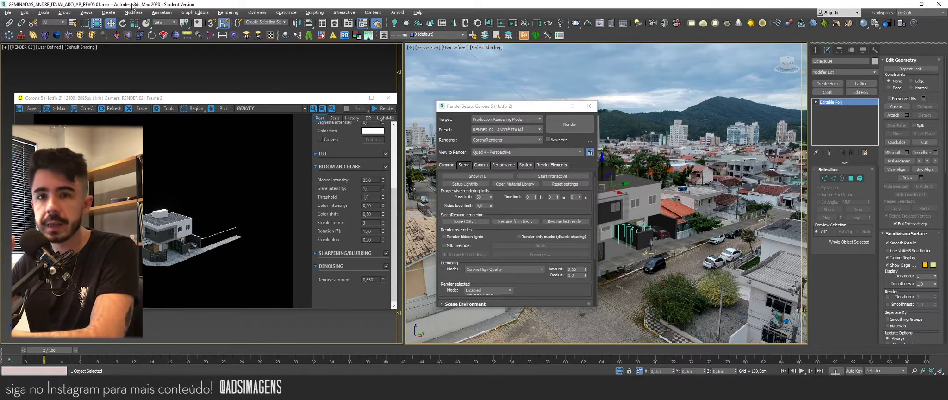
Open Batch Render from the Rendering menu and add three render jobs
{"action": "left_click", "coordinate": [236, 13]}
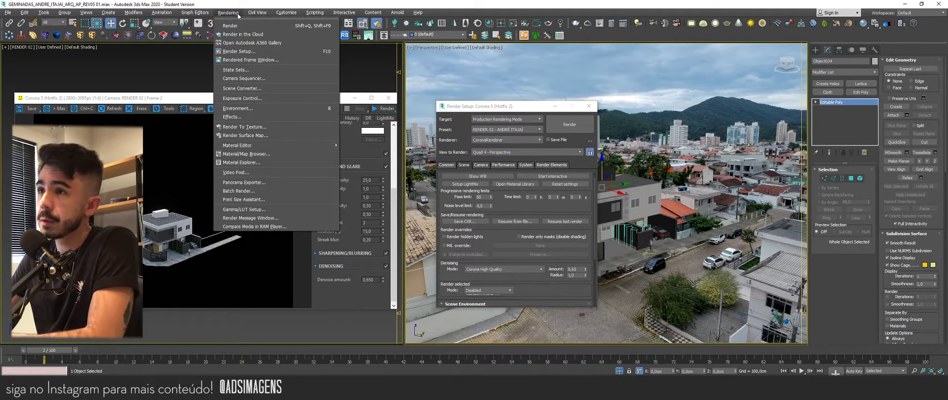
{"action": "left_click", "coordinate": [246, 190]}
{"action": "left_click_drag", "start_coordinate": [552, 84], "coordinate": [624, 91]}
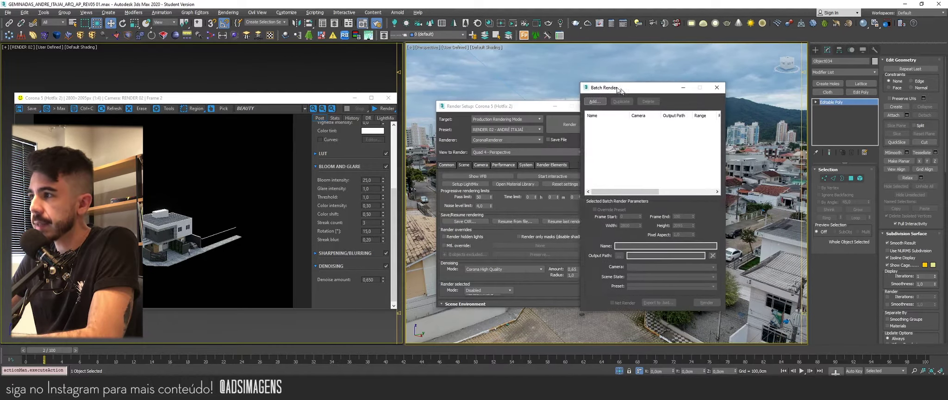
{"action": "left_click", "coordinate": [601, 103]}
{"action": "left_click", "coordinate": [602, 104]}
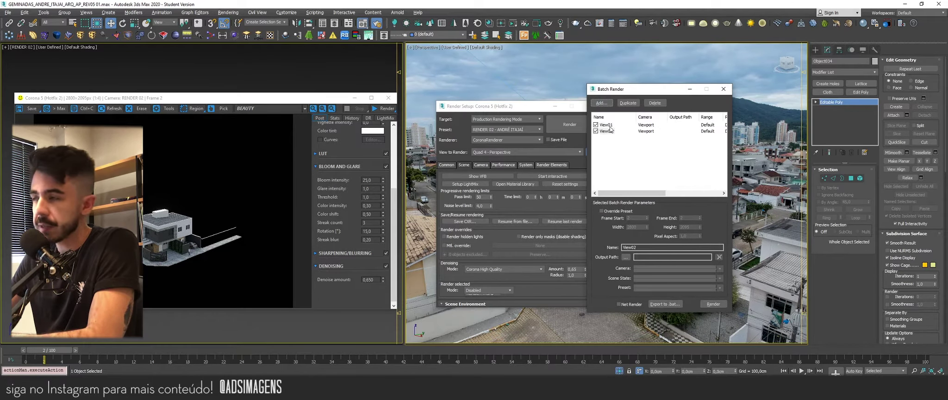
{"action": "left_click", "coordinate": [602, 104]}
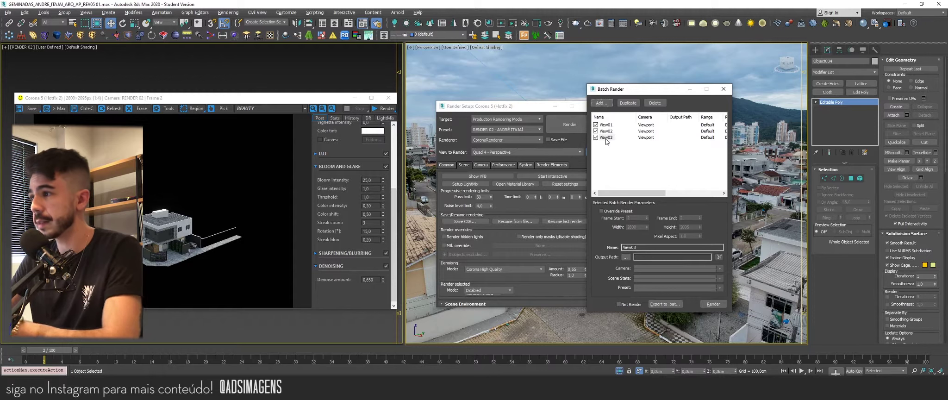
Rename the first batch job to RENDER 01
{"action": "double_click", "coordinate": [647, 246]}
{"action": "type", "text": "RE"}
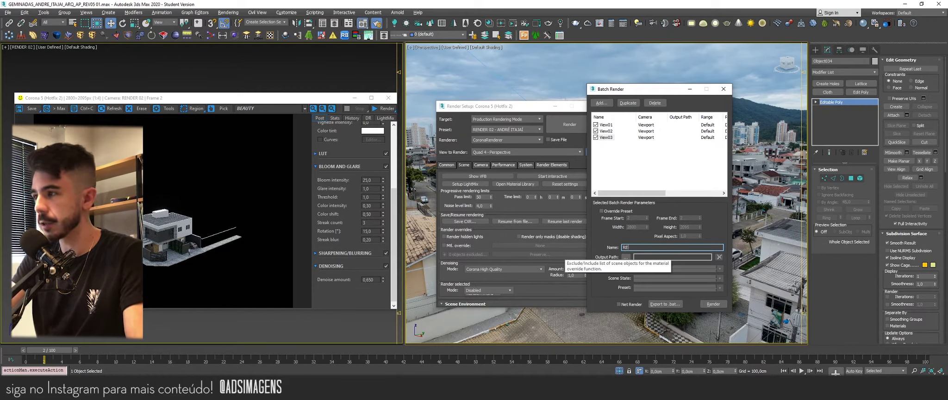
{"action": "type", "text": "NDER 01"}
{"action": "key", "text": "Return"}
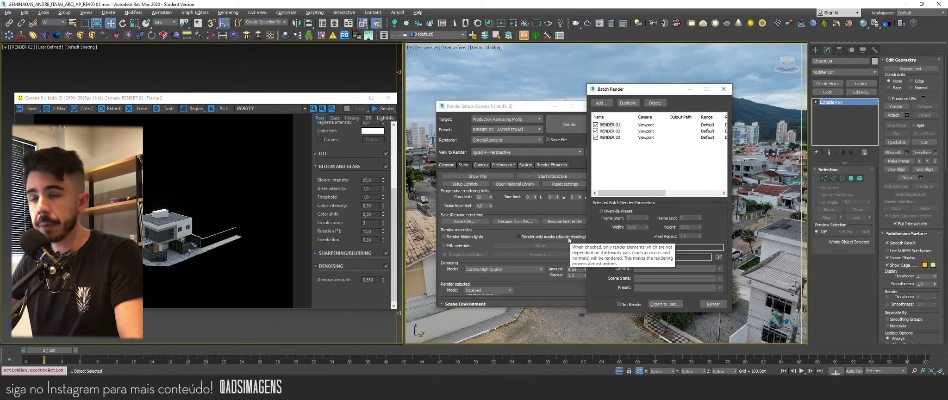
Assign camera RENDER 02 to the RENDER 02 batch job
{"action": "left_click", "coordinate": [614, 132]}
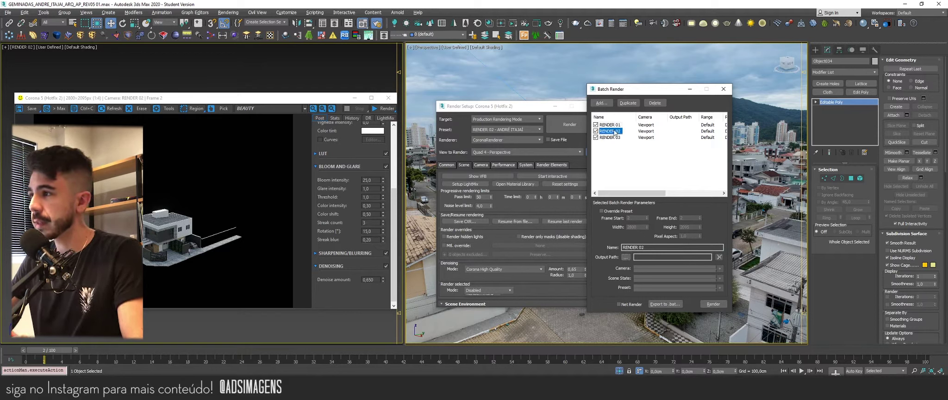
{"action": "left_click", "coordinate": [638, 268]}
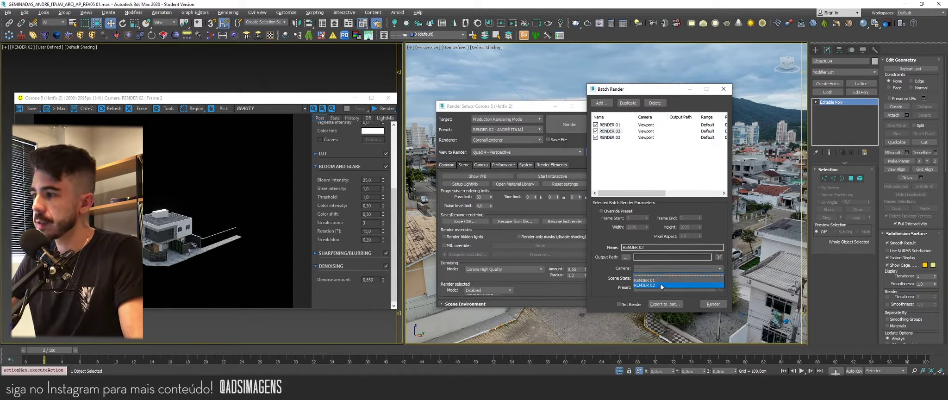
{"action": "left_click", "coordinate": [661, 286]}
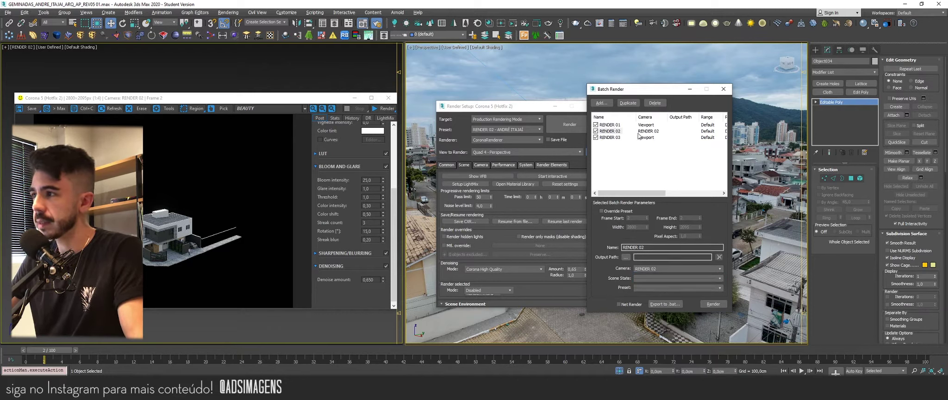
{"action": "left_click", "coordinate": [610, 133]}
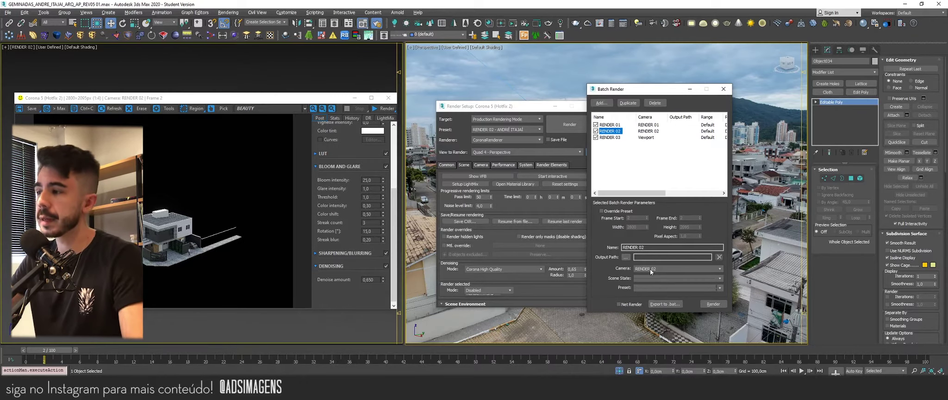
Give the RENDER 02 job the RENDER 02 - 03 scene state and the RENDER 02 preset
{"action": "left_click", "coordinate": [646, 279]}
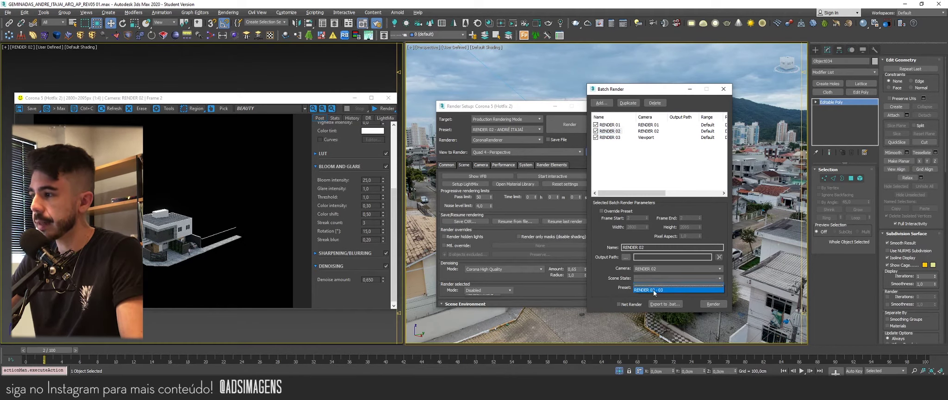
{"action": "left_click", "coordinate": [653, 289]}
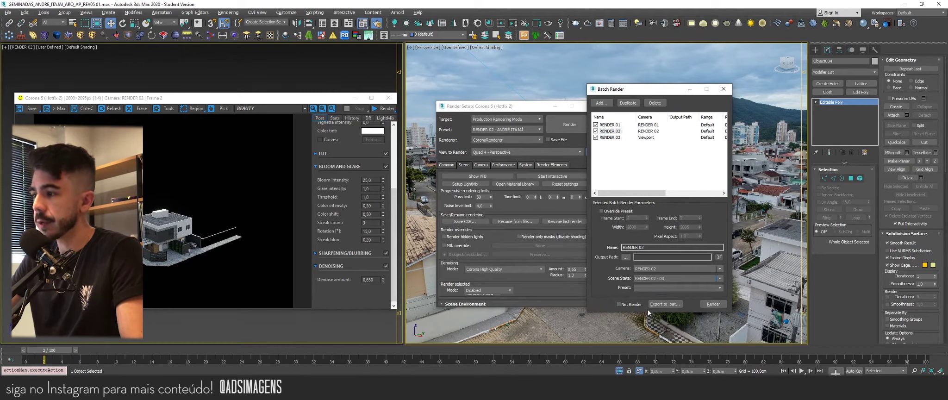
{"action": "left_click", "coordinate": [610, 125]}
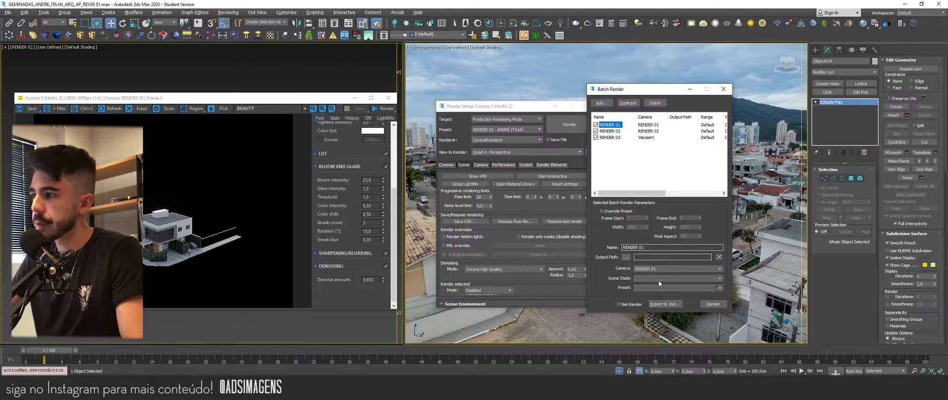
{"action": "left_click", "coordinate": [610, 131]}
{"action": "left_click", "coordinate": [642, 287]}
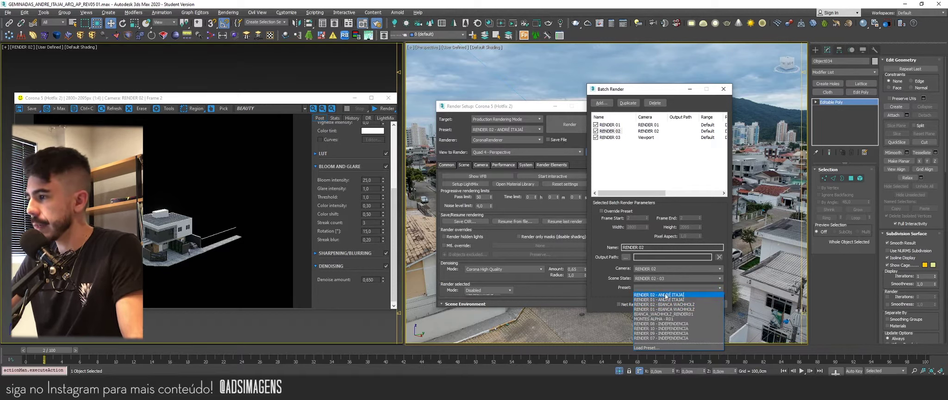
{"action": "left_click", "coordinate": [665, 295]}
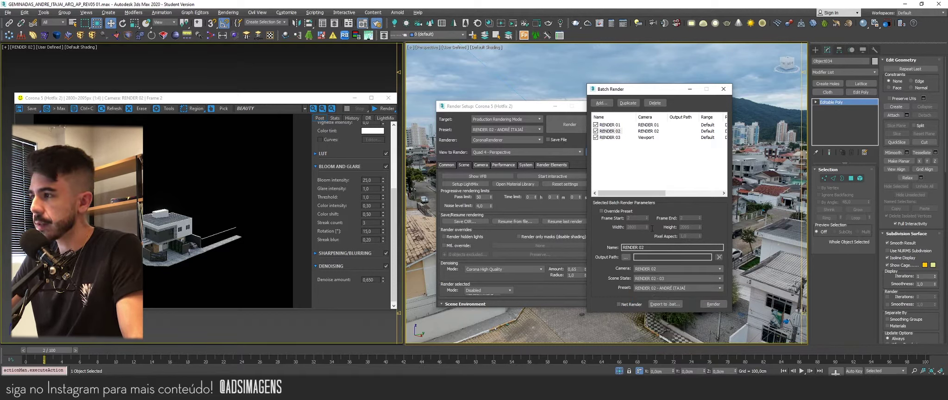
Set a PNG output file for RENDER 02 and enable the RENDER 01 job
{"action": "left_click", "coordinate": [610, 124]}
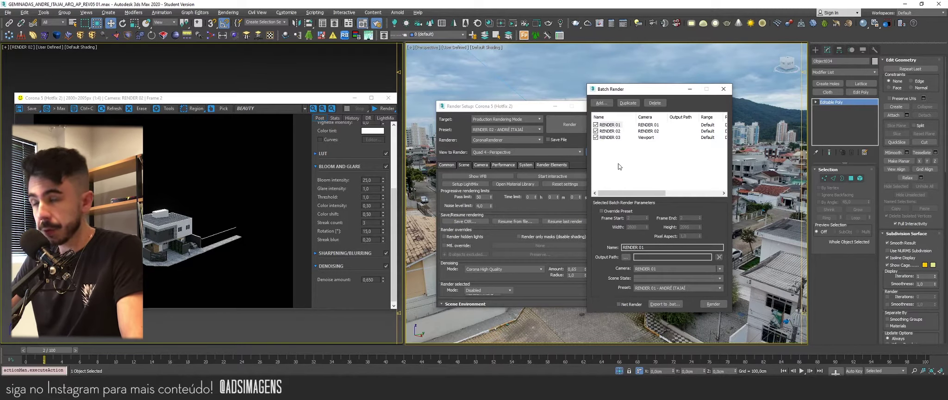
{"action": "left_click", "coordinate": [612, 132]}
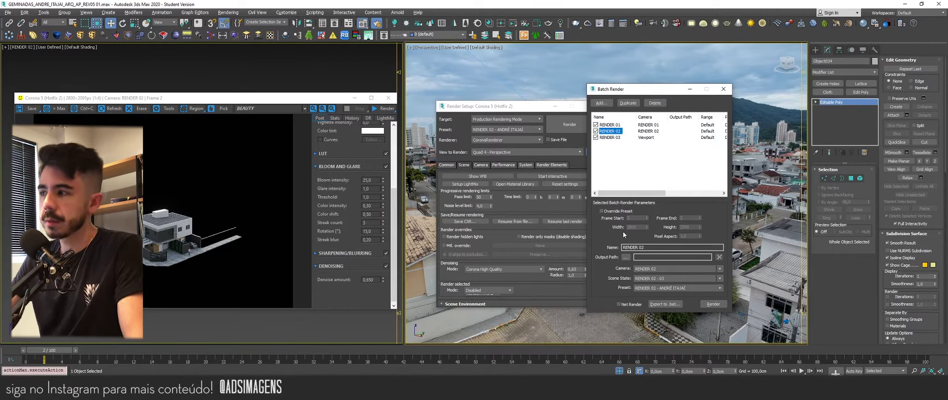
{"action": "left_click", "coordinate": [626, 257]}
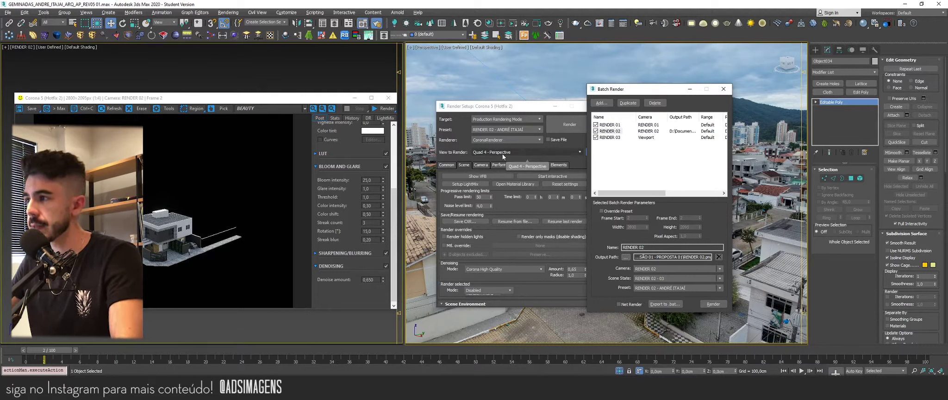
{"action": "left_click", "coordinate": [596, 124]}
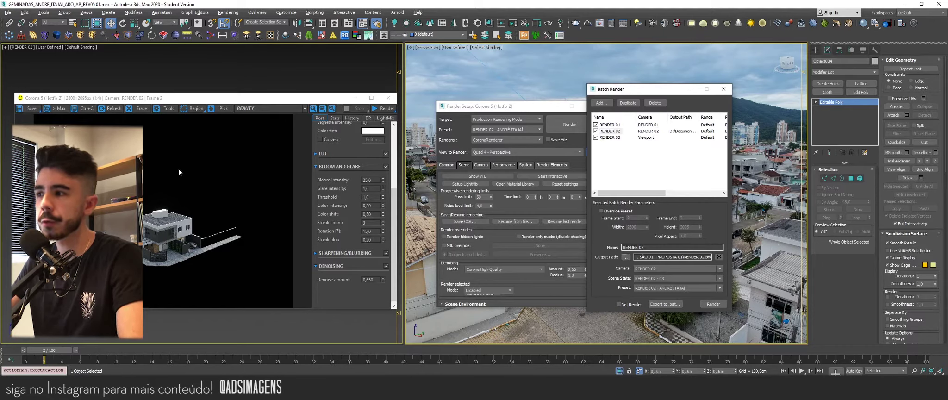
Review Render Setup's Common and Scene tab settings, then return to the Batch Render jobs
{"action": "left_click", "coordinate": [506, 212]}
{"action": "scroll", "coordinate": [509, 185], "scroll_direction": "down", "scroll_amount": 2}
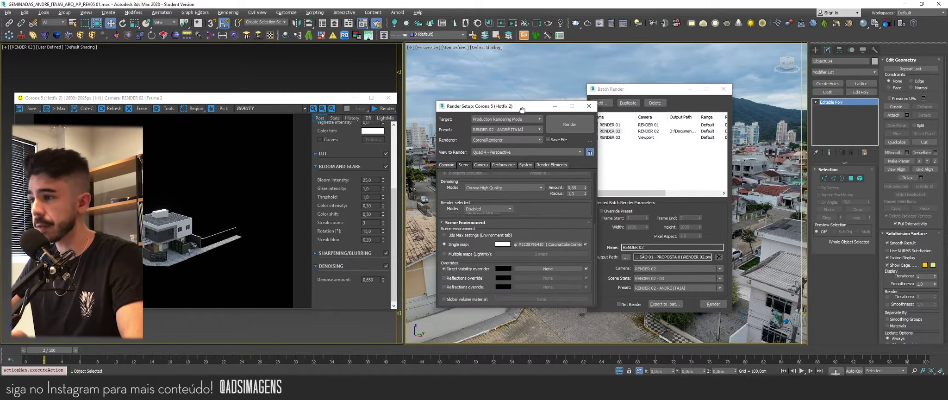
{"action": "scroll", "coordinate": [522, 125], "scroll_direction": "down", "scroll_amount": 2}
{"action": "left_click", "coordinate": [447, 165]}
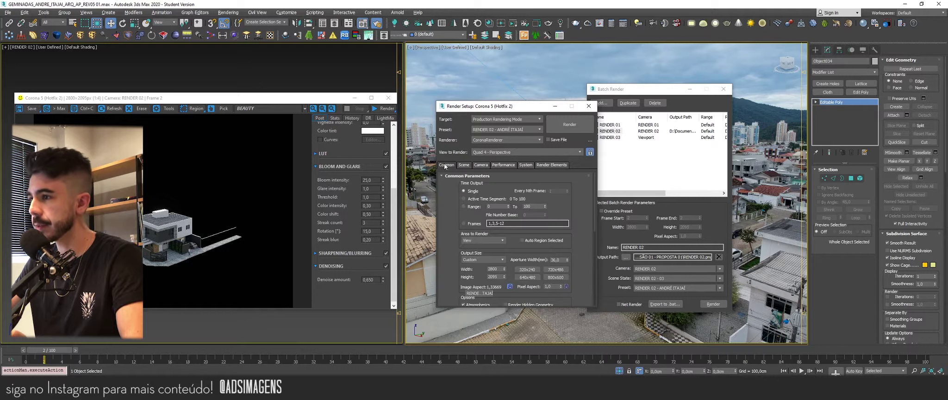
{"action": "scroll", "coordinate": [546, 259], "scroll_direction": "down", "scroll_amount": 2}
{"action": "scroll", "coordinate": [513, 295], "scroll_direction": "down", "scroll_amount": 3}
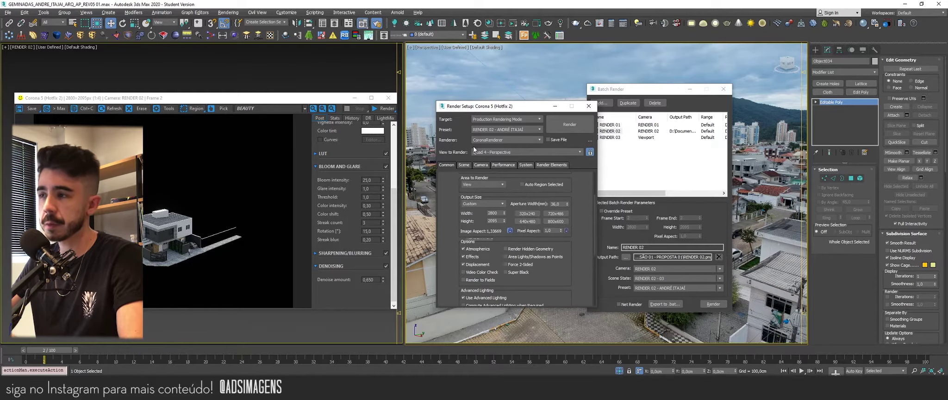
{"action": "left_click", "coordinate": [464, 165]}
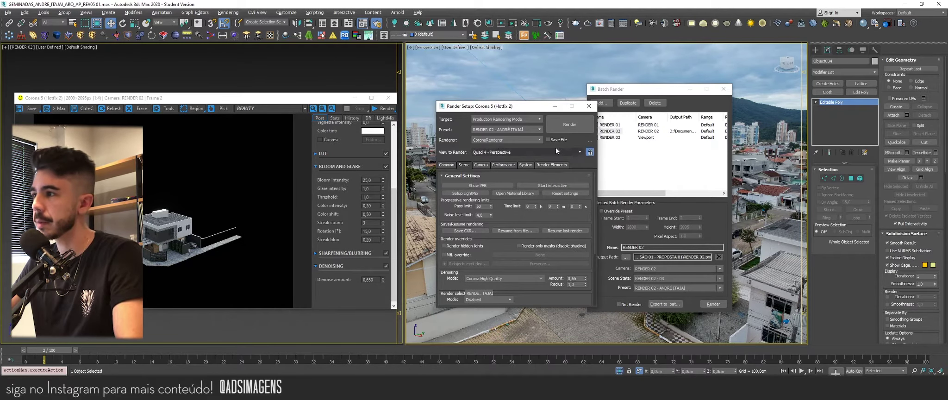
{"action": "left_click", "coordinate": [651, 147]}
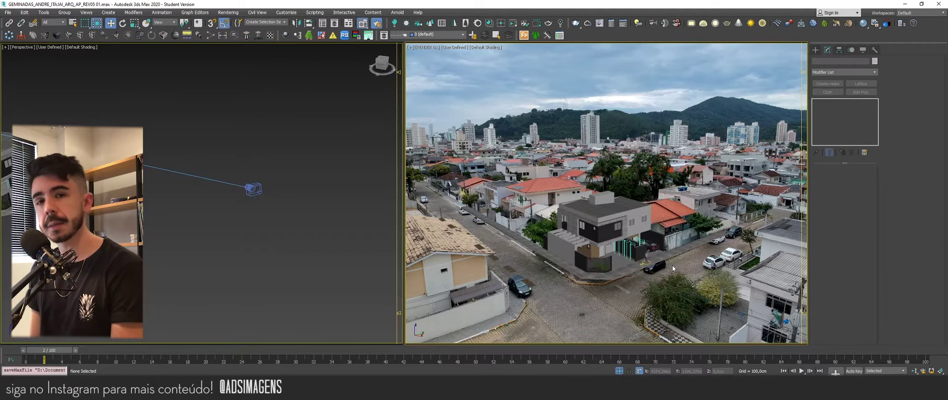